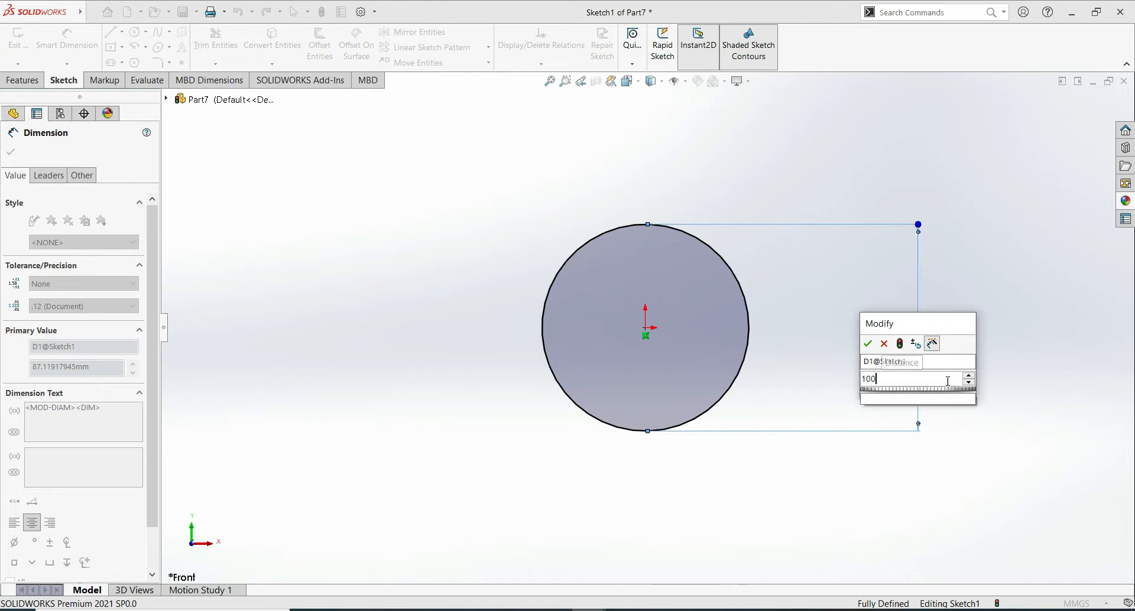
# Set the circle's diameter to 100 mm and extrude it 15 mm as a solid disc.
pyautogui.press('Return')
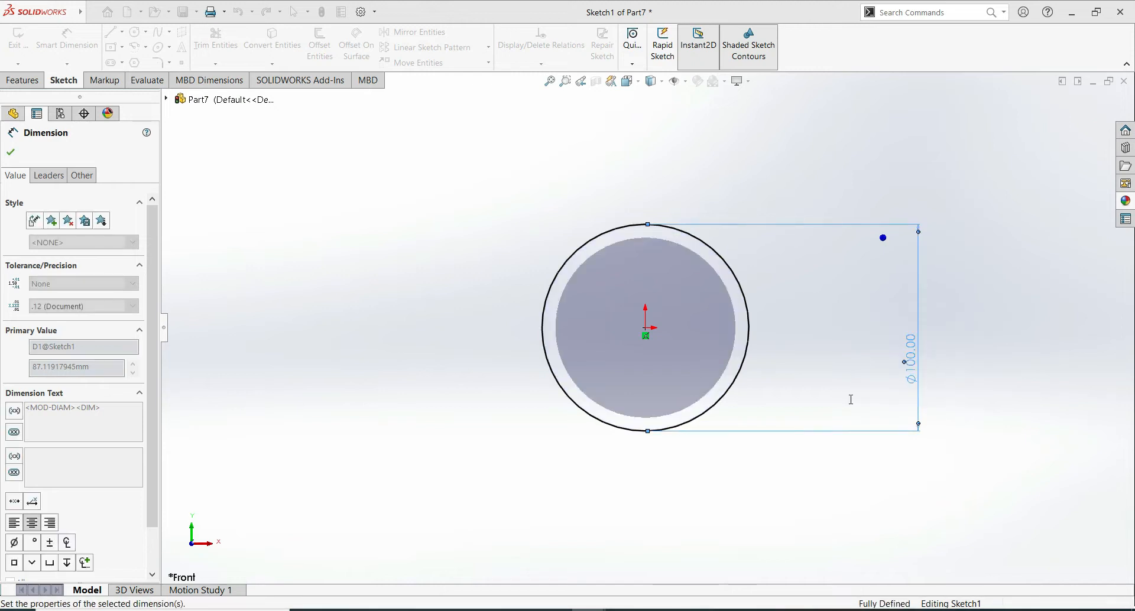
pyautogui.click(25, 81)
pyautogui.click(23, 58)
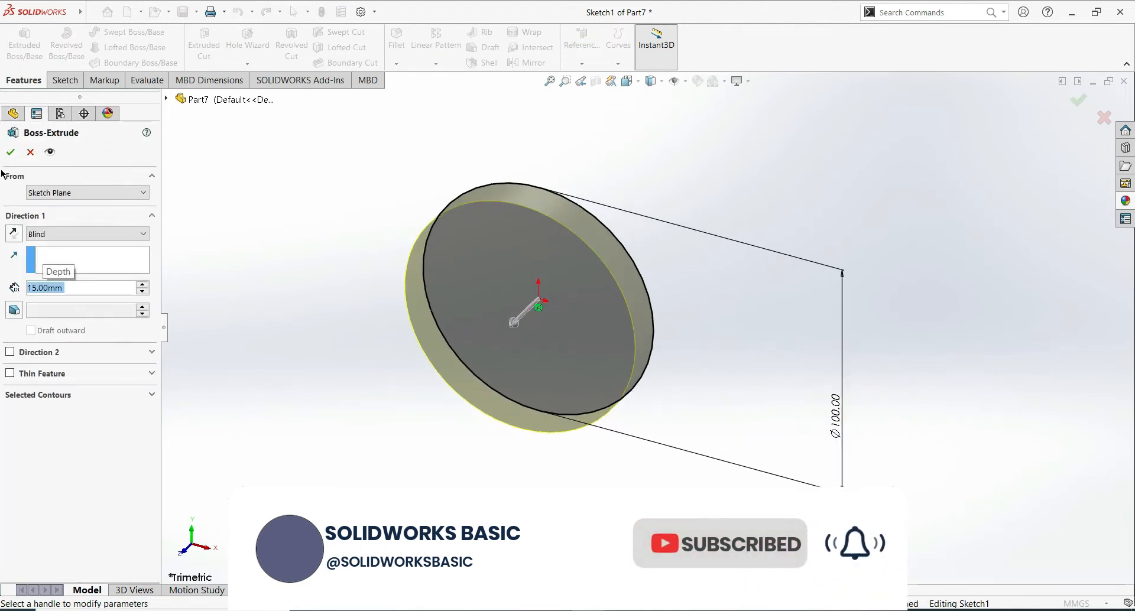
pyautogui.press('Return')
# Sketch a circle of about 31 mm radius centred on the origin on the disc's front face.
pyautogui.click(484, 321)
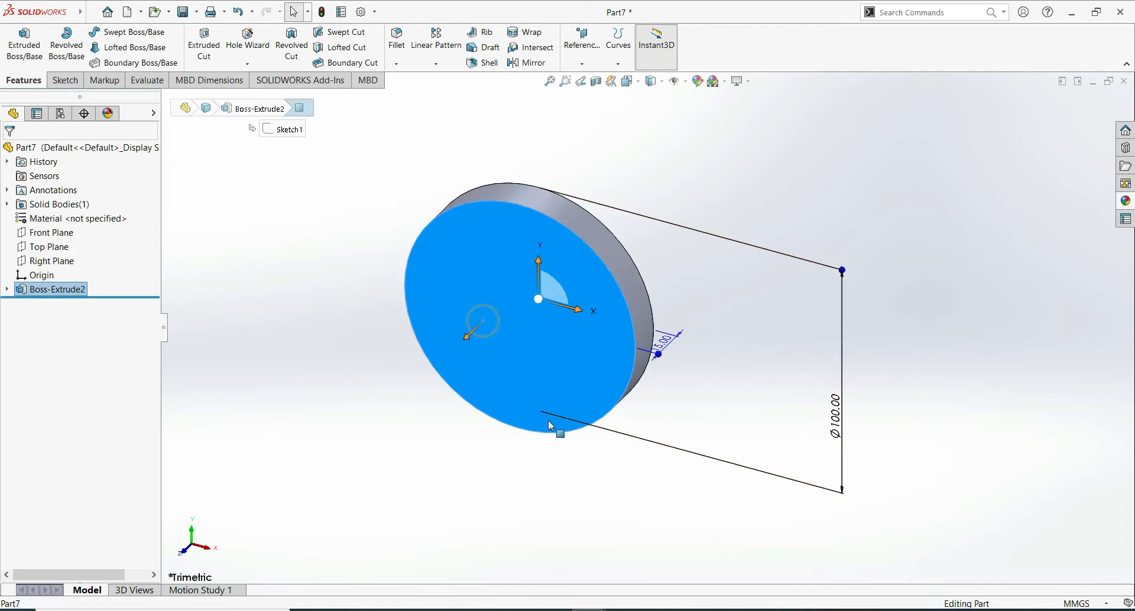
pyautogui.click(574, 353)
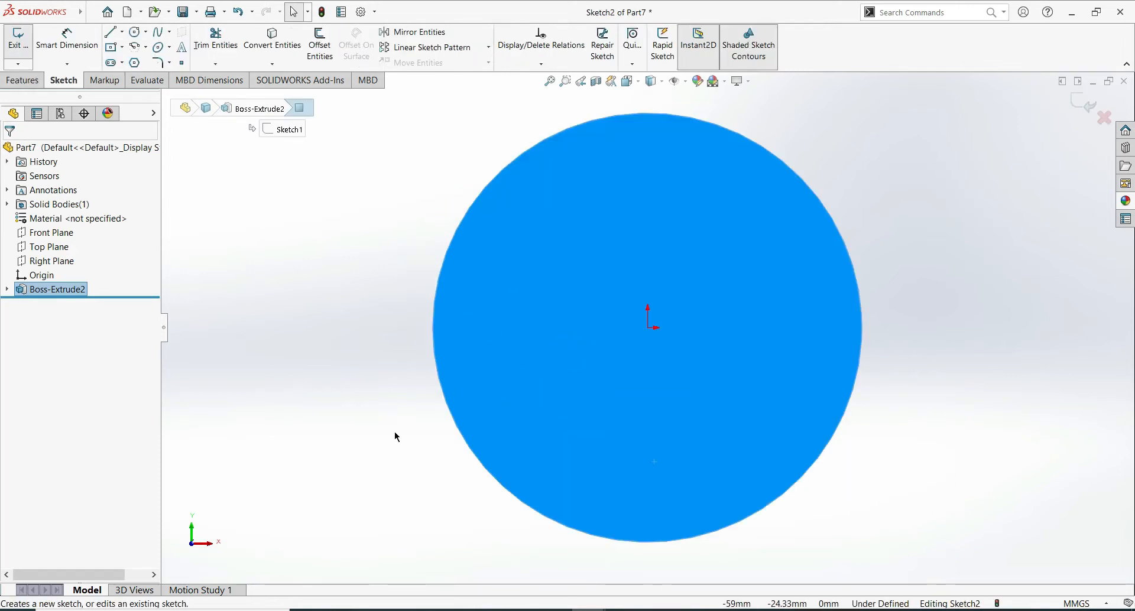
pyautogui.click(395, 431)
pyautogui.click(135, 33)
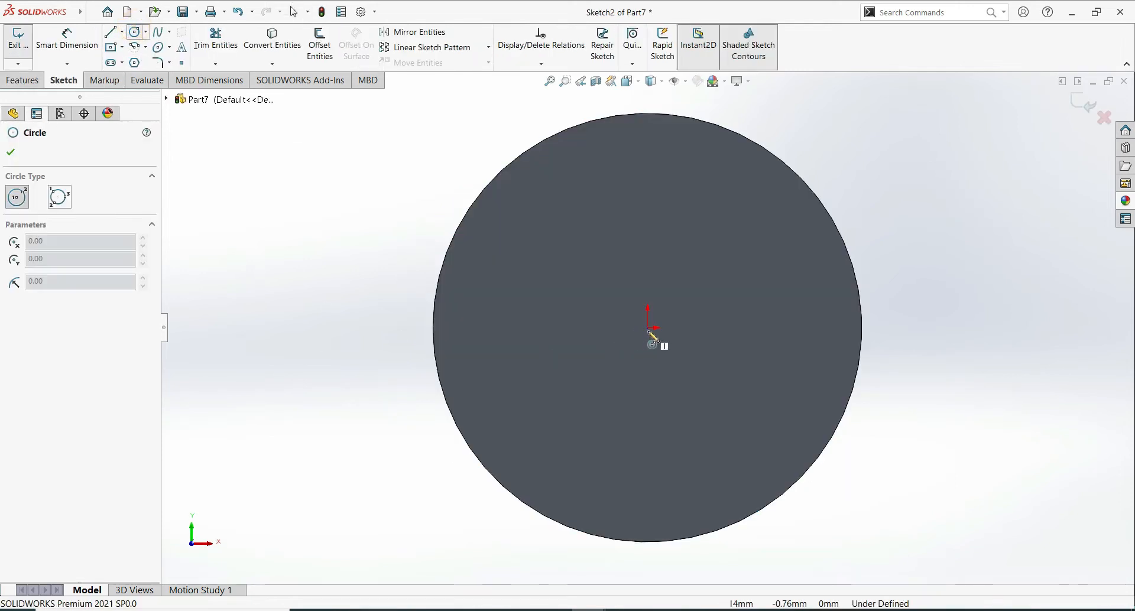
pyautogui.click(648, 330)
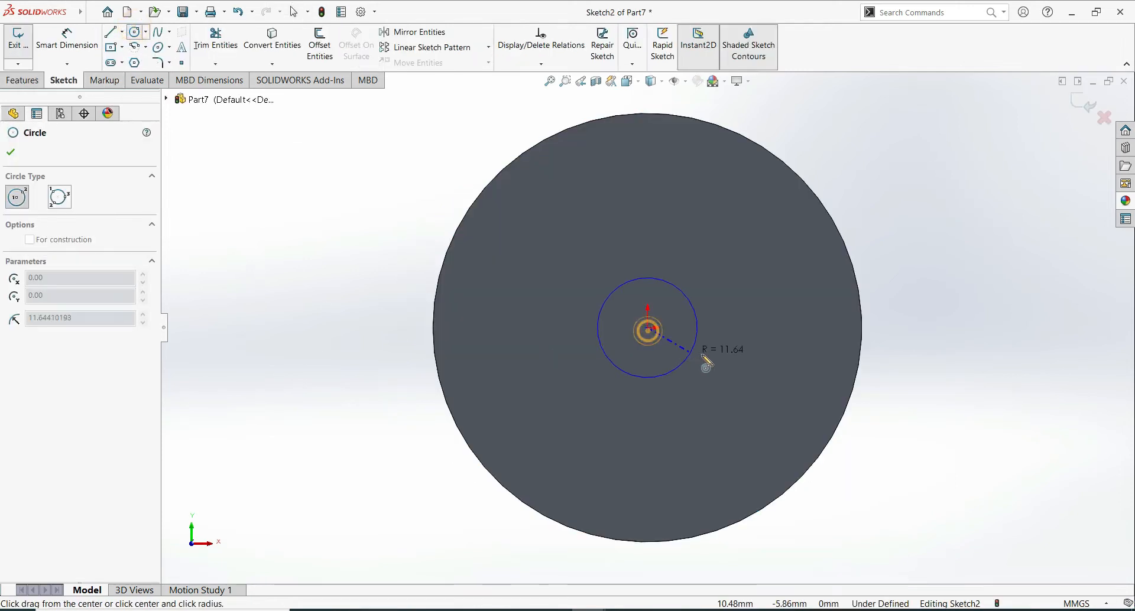
pyautogui.click(769, 379)
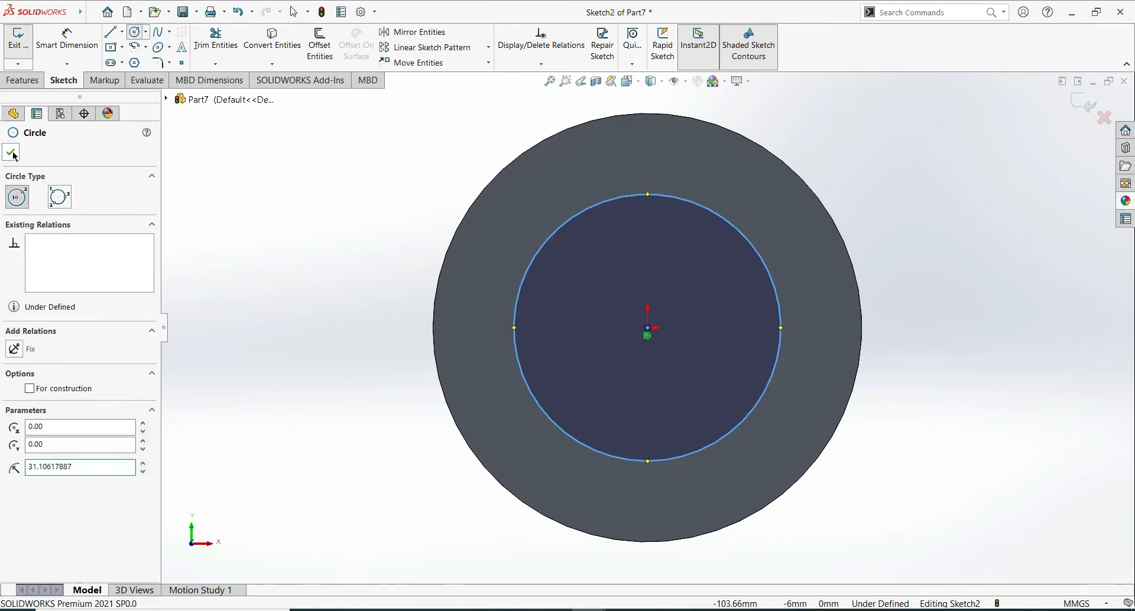
pyautogui.click(13, 155)
# Dimension the inner circle's diameter and set it to 60 mm.
pyautogui.click(67, 41)
pyautogui.click(520, 393)
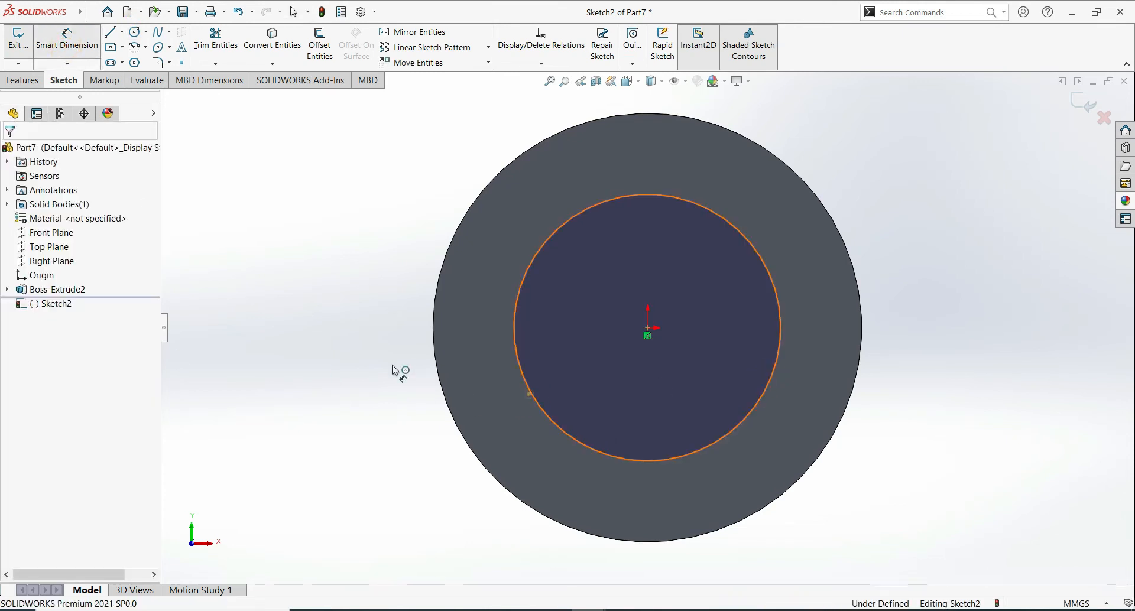
pyautogui.click(327, 365)
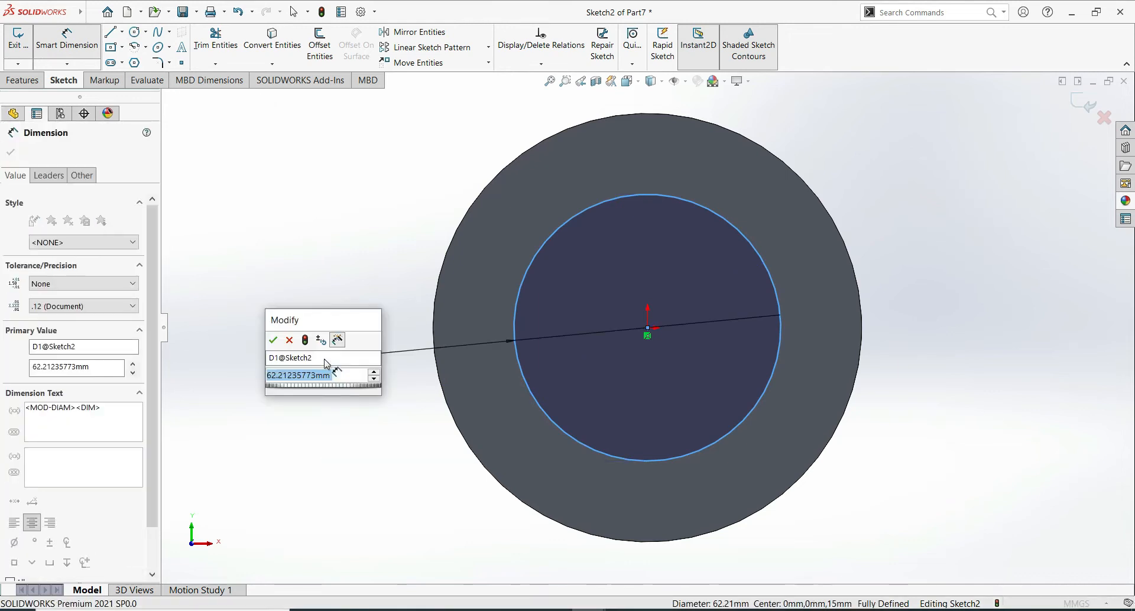
pyautogui.write('60')
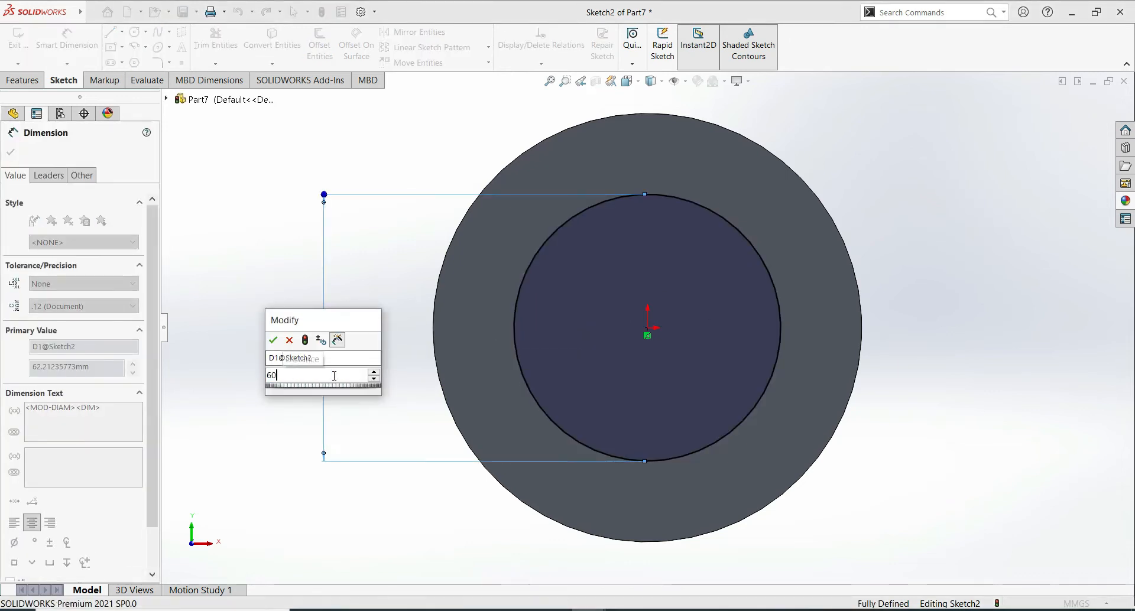
pyautogui.press('Return')
pyautogui.click(12, 153)
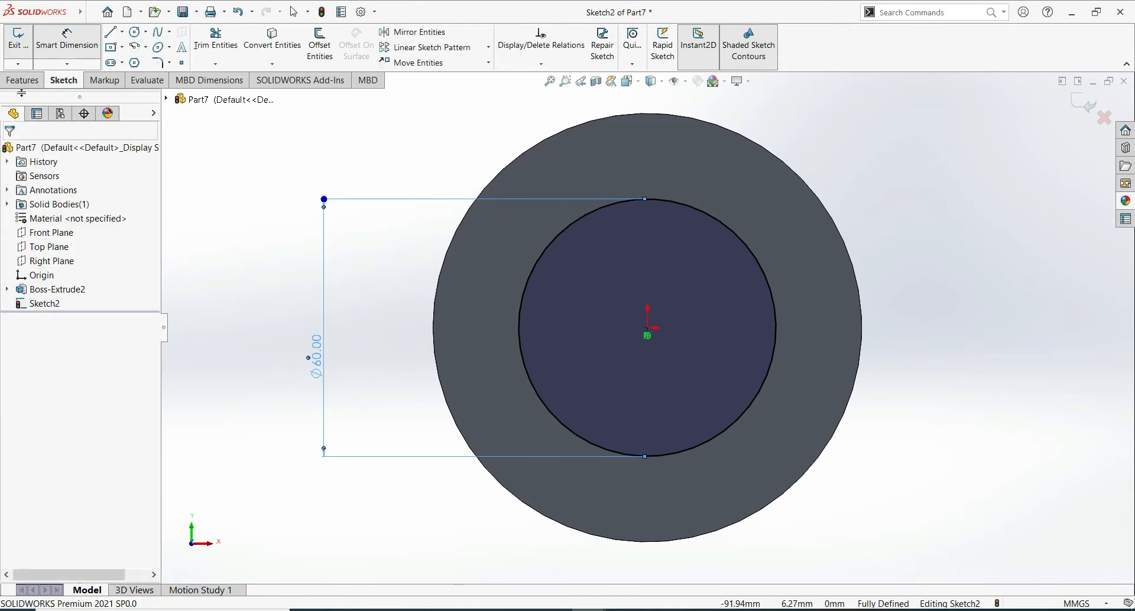
# Start a blind boss extrusion of the 60 mm circle and set its depth to 150 mm.
pyautogui.click(22, 80)
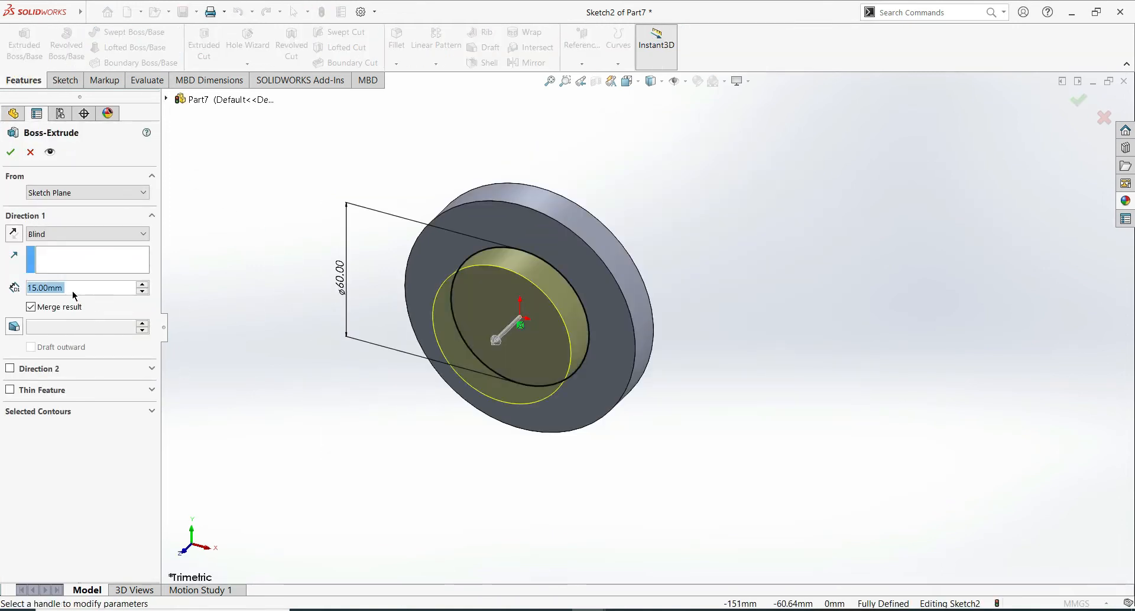
pyautogui.write('60')
pyautogui.press('Return')
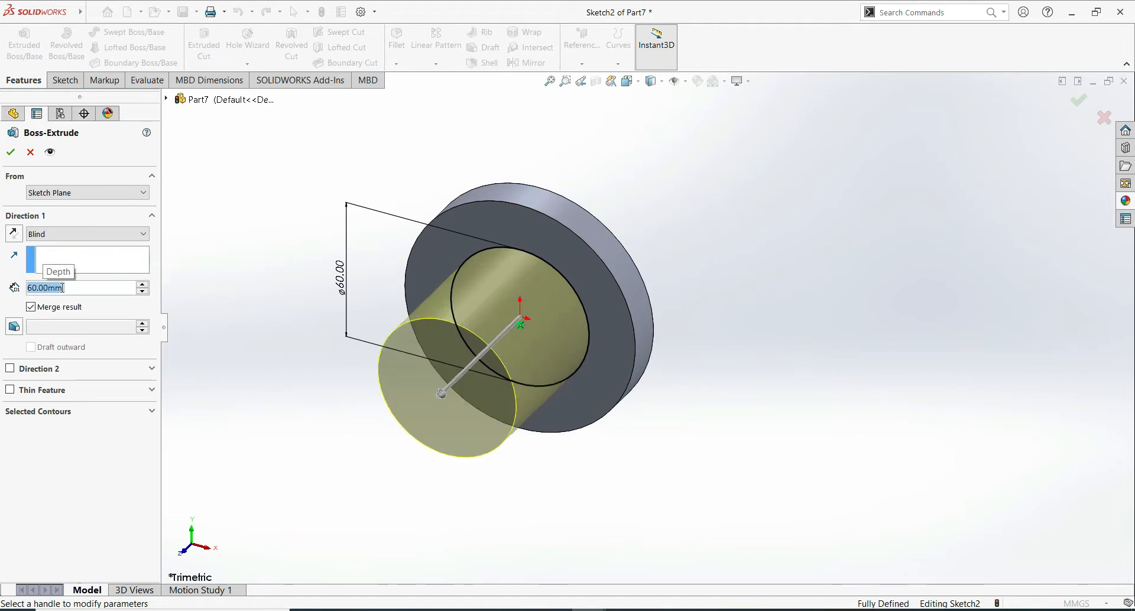
pyautogui.write('150')
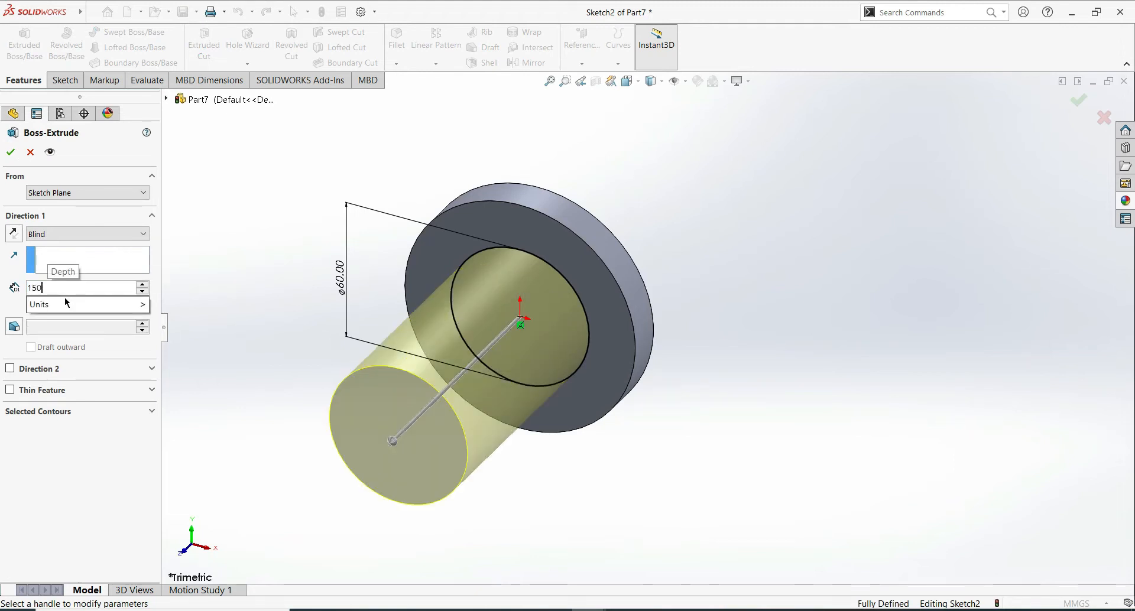
pyautogui.press('Return')
# Make the extrusion a one-direction thin feature with a 5 mm wall reversed to the inside, and complete it.
pyautogui.click(9, 390)
pyautogui.moveTo(266, 413); pyautogui.dragTo(309, 333, button='middle')
pyautogui.click(13, 412)
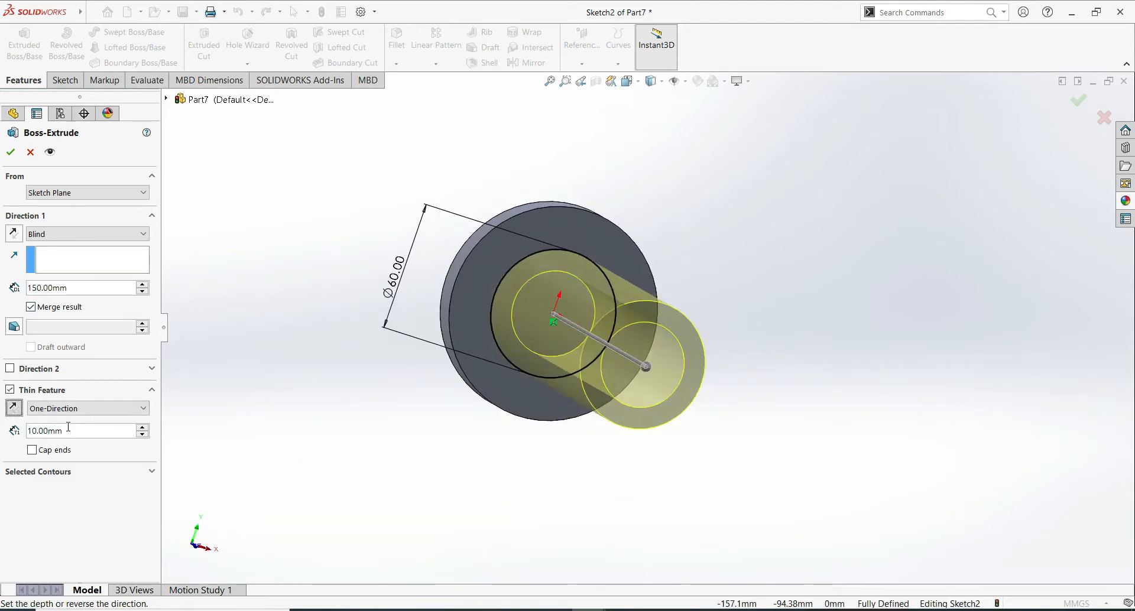
pyautogui.write('5')
pyautogui.press('Return')
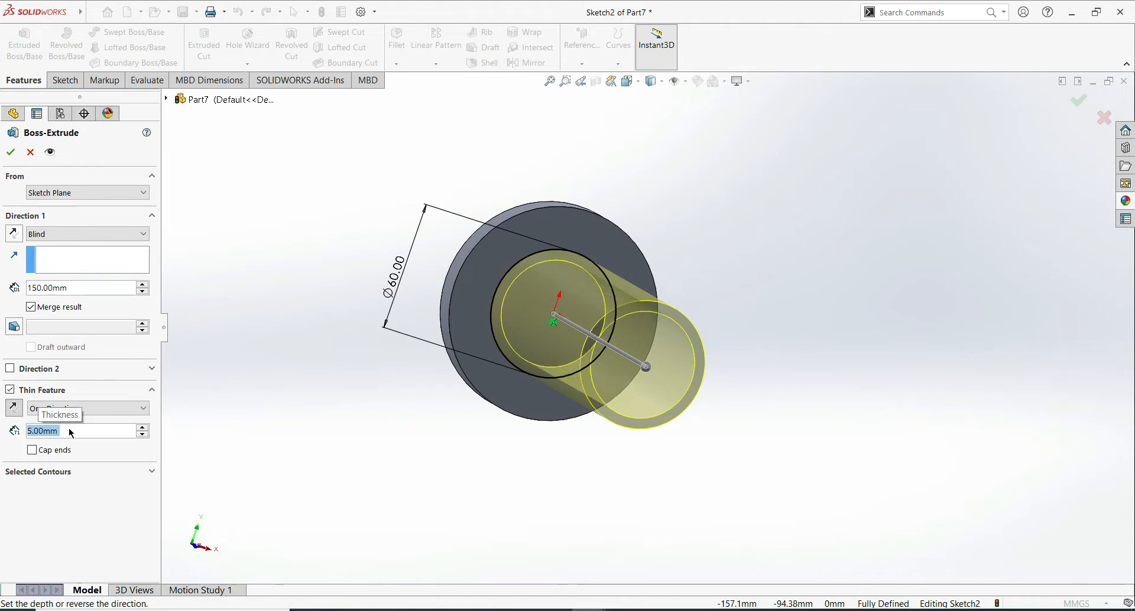
pyautogui.click(10, 152)
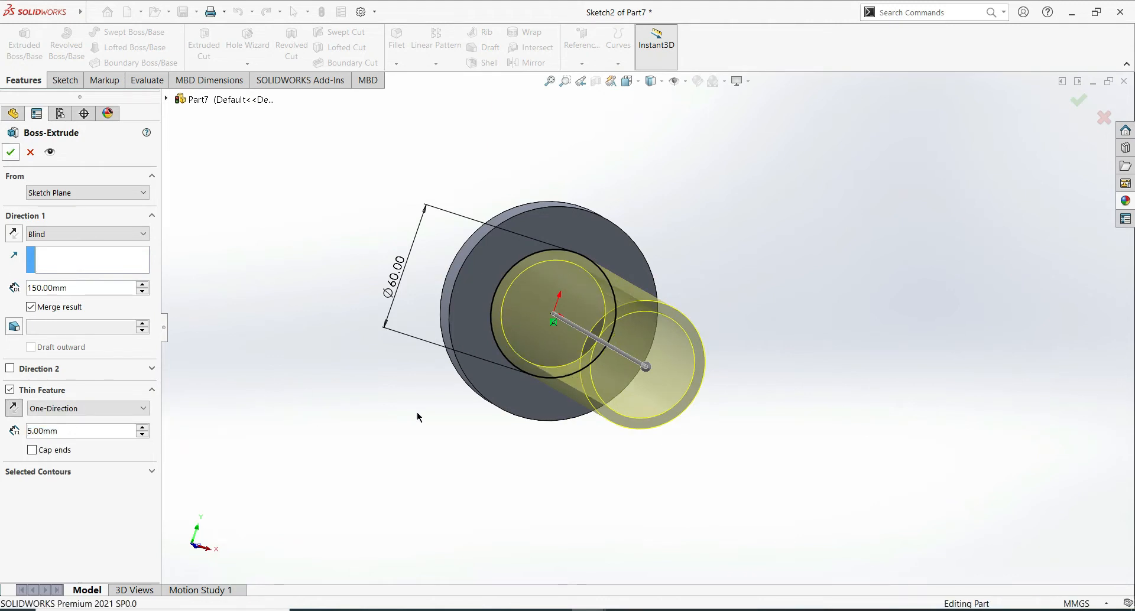
# Sketch a 25 mm radius circle at the origin on the disc face inside the tube and cut it through the disc.
pyautogui.moveTo(582, 446); pyautogui.dragTo(626, 360, button='middle')
pyautogui.click(627, 360)
pyautogui.click(665, 311)
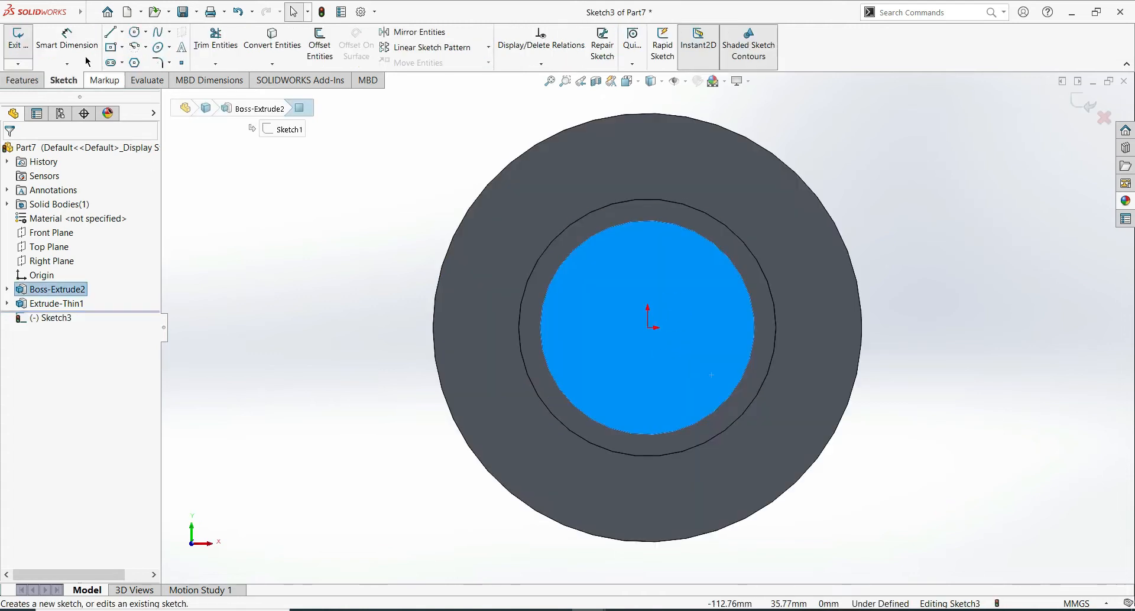
pyautogui.click(135, 31)
pyautogui.click(648, 328)
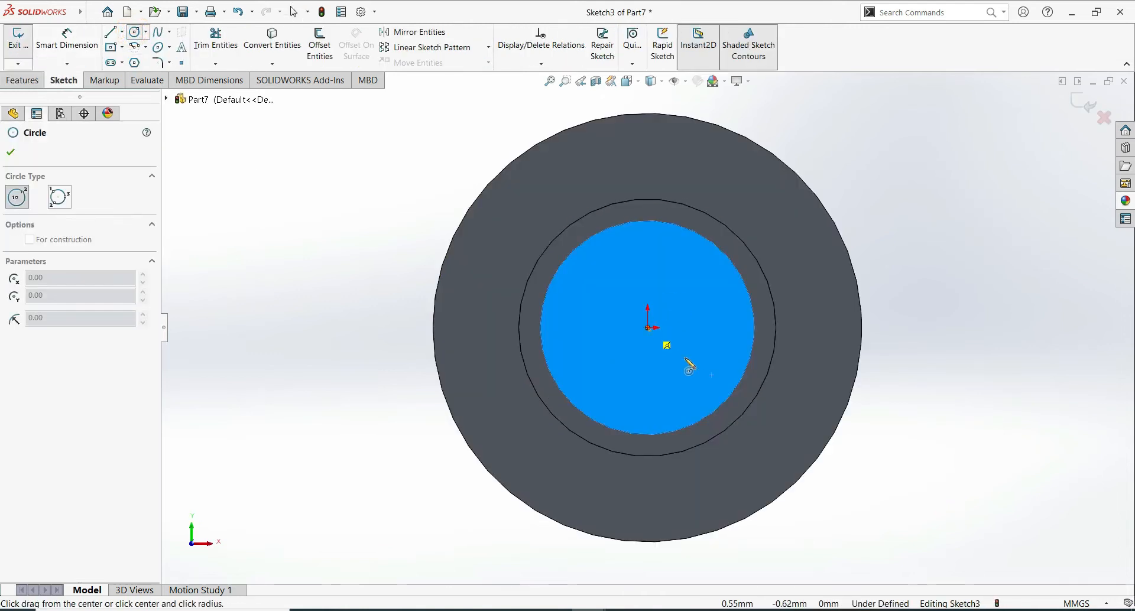
pyautogui.click(730, 399)
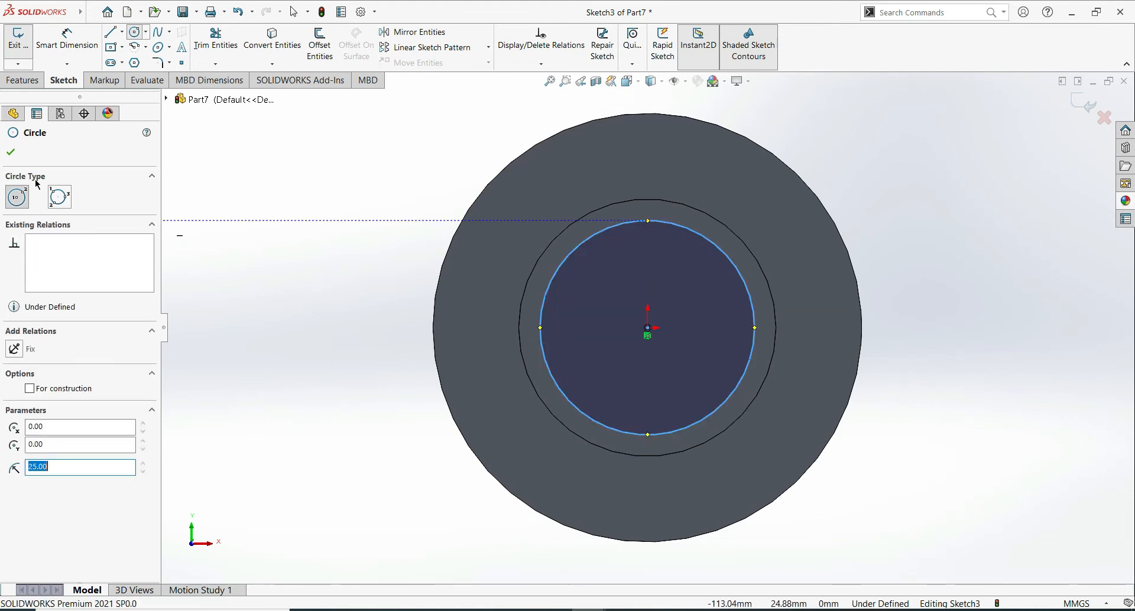
pyautogui.click(39, 113)
pyautogui.click(22, 80)
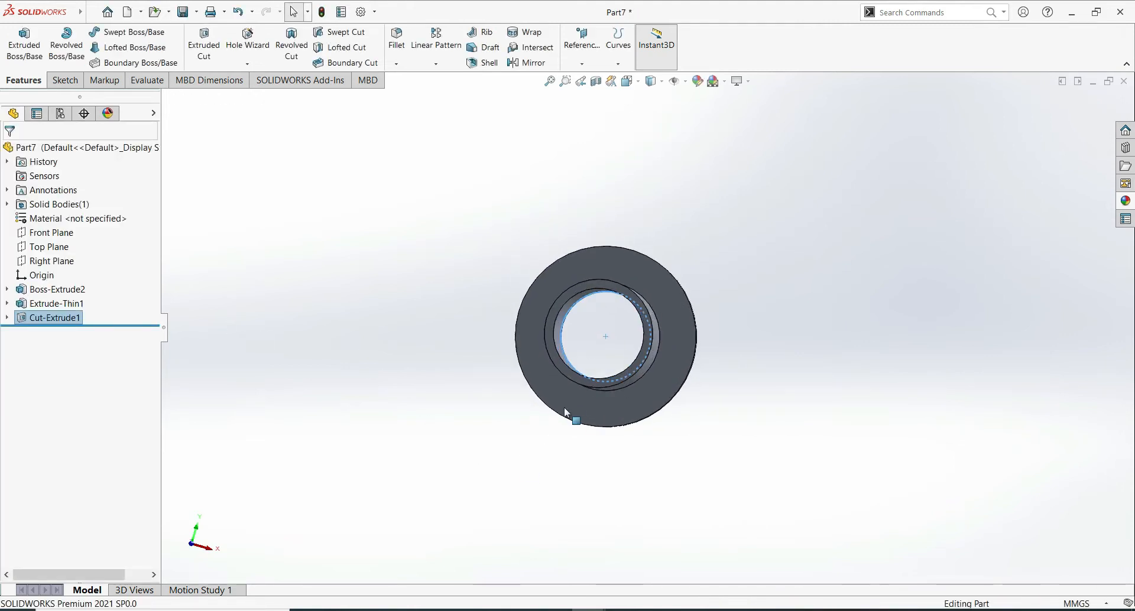
# Start a sketch on the tube's ring-shaped end face and switch the scene to a plain white background.
pyautogui.click(576, 383)
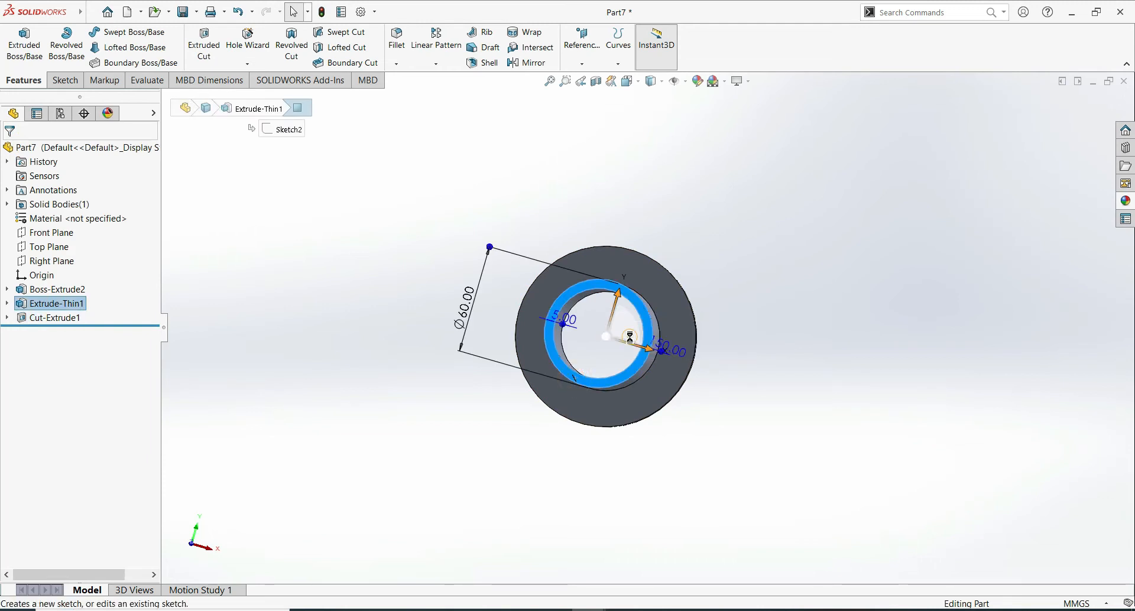
pyautogui.click(616, 325)
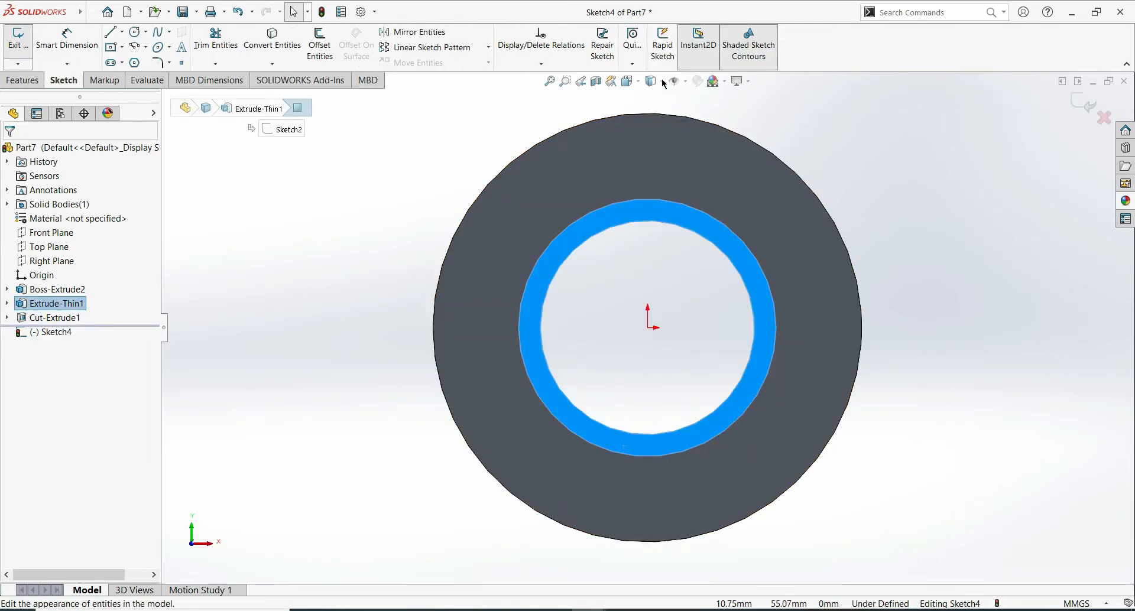
pyautogui.click(724, 81)
pyautogui.click(733, 113)
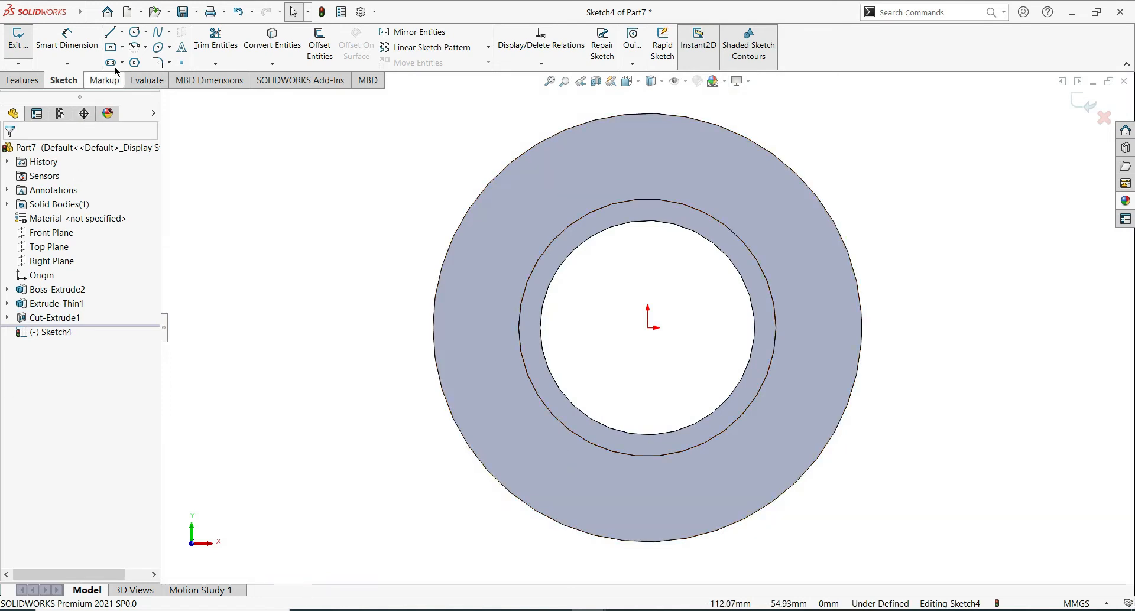
# Sketch a vertical centerline about 55 mm long from the tube's centre up past the flange's upper edge.
pyautogui.click(123, 36)
pyautogui.click(140, 59)
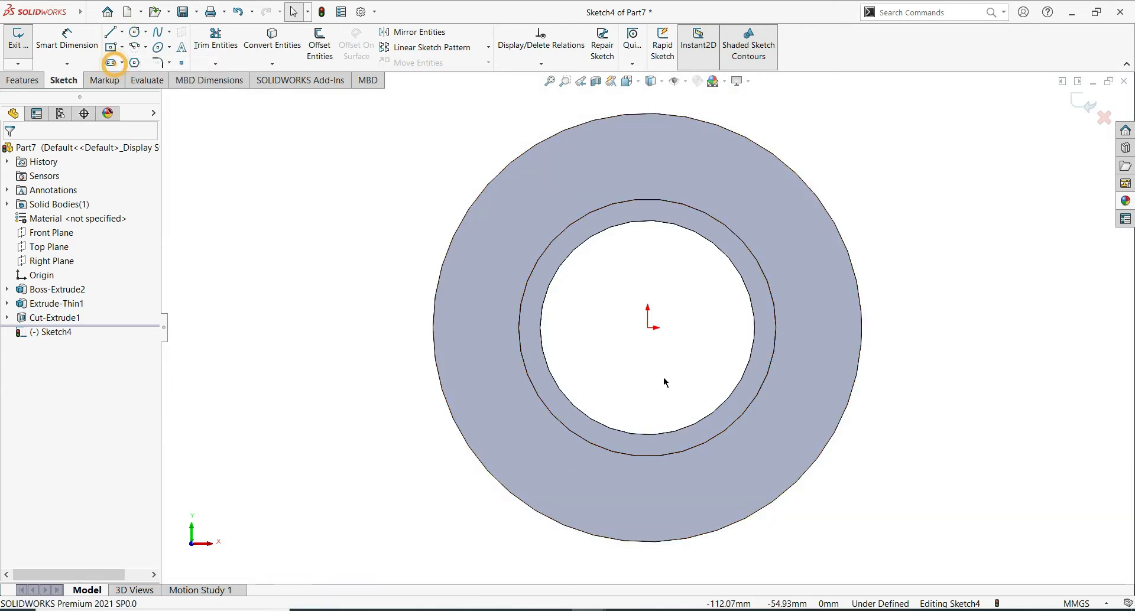
pyautogui.click(647, 327)
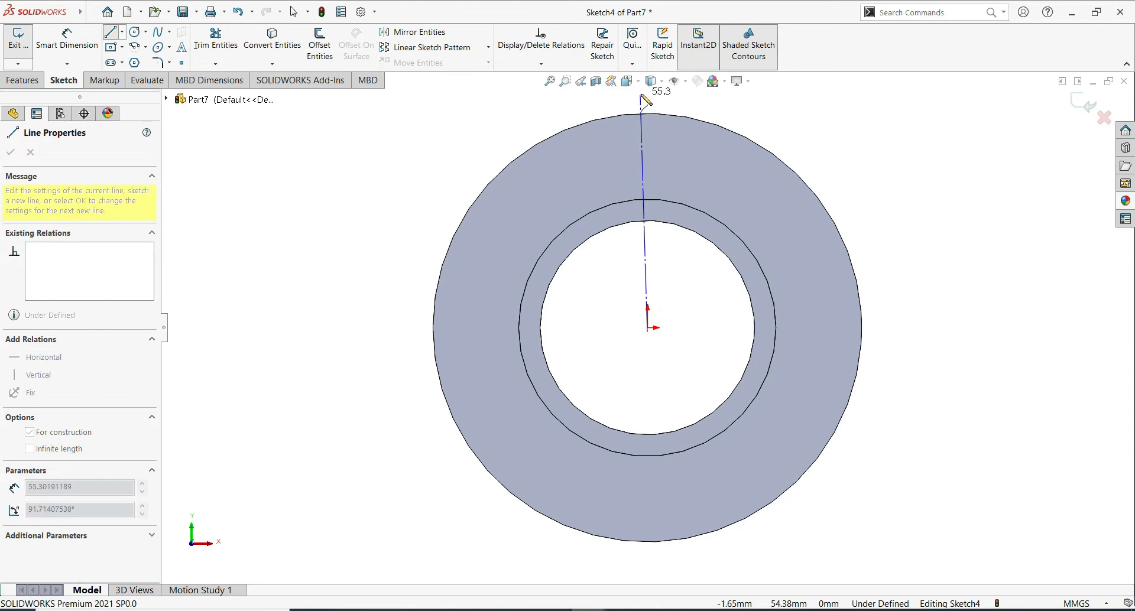
pyautogui.click(642, 108)
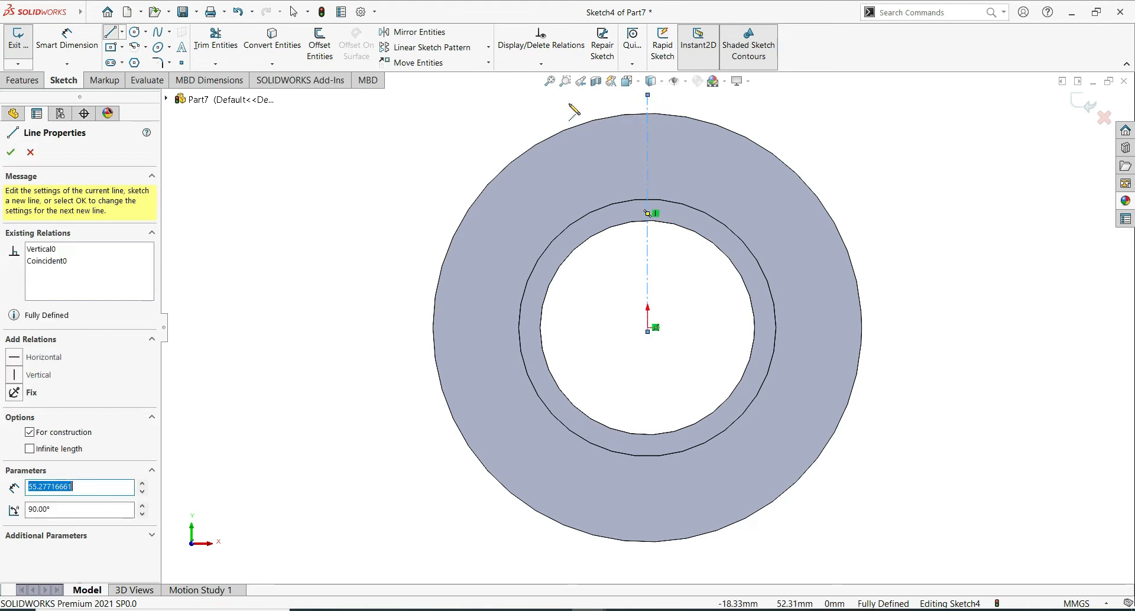
pyautogui.press('Escape')
# Sketch a second vertical centerline about 53 mm long from the first one's lower endpoint down past the flange's edge.
pyautogui.moveTo(422, 275); pyautogui.dragTo(429, 288, button='middle')
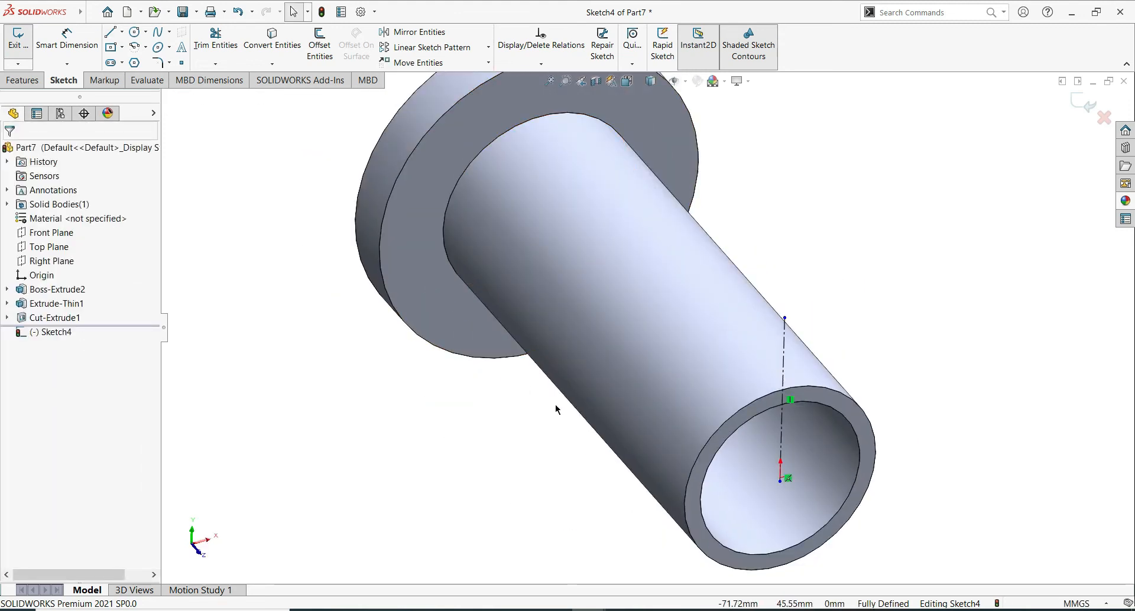
pyautogui.press('space')
pyautogui.click(503, 455)
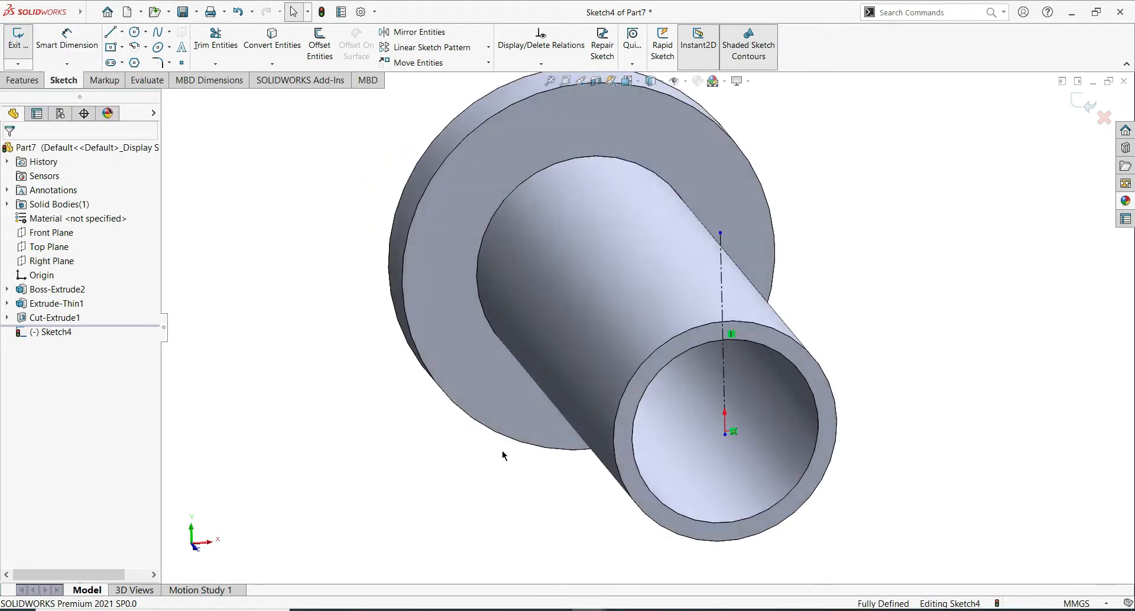
pyautogui.click(123, 33)
pyautogui.click(142, 56)
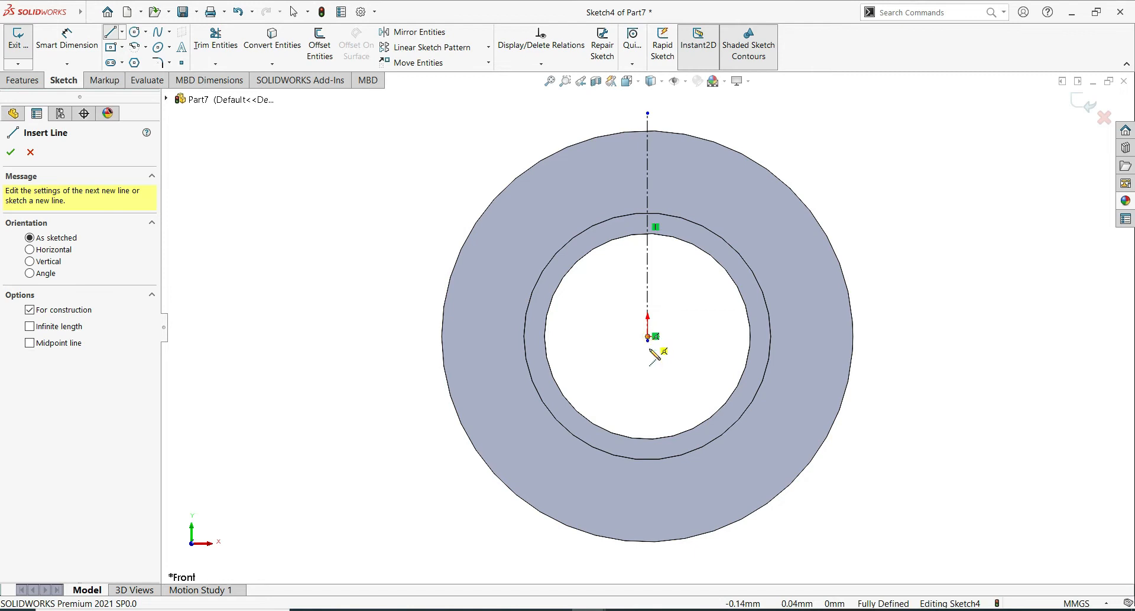
pyautogui.click(649, 349)
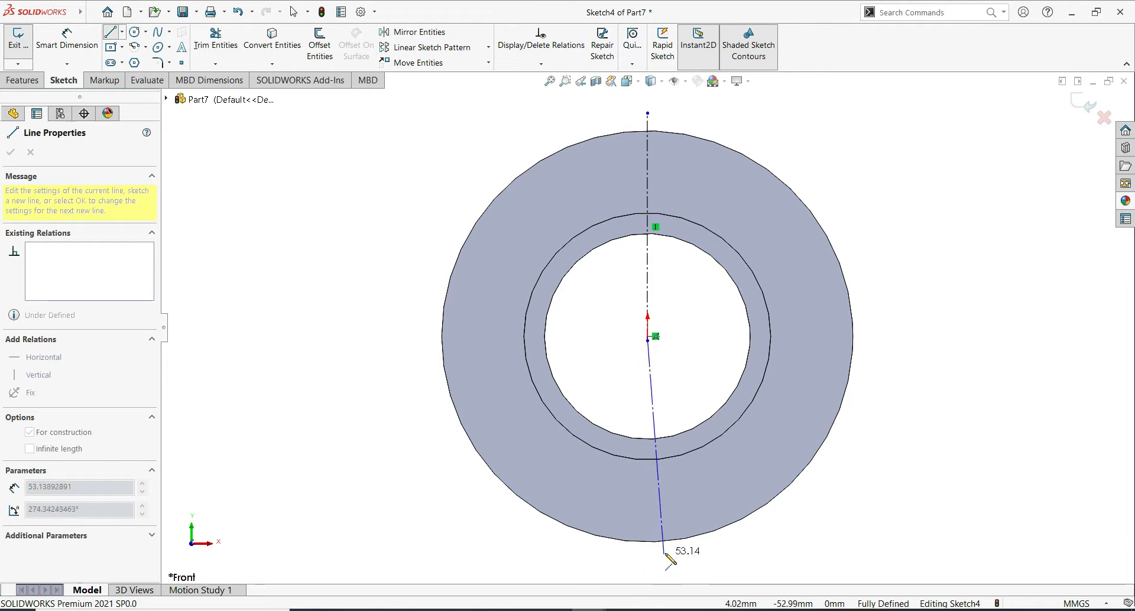
pyautogui.click(647, 558)
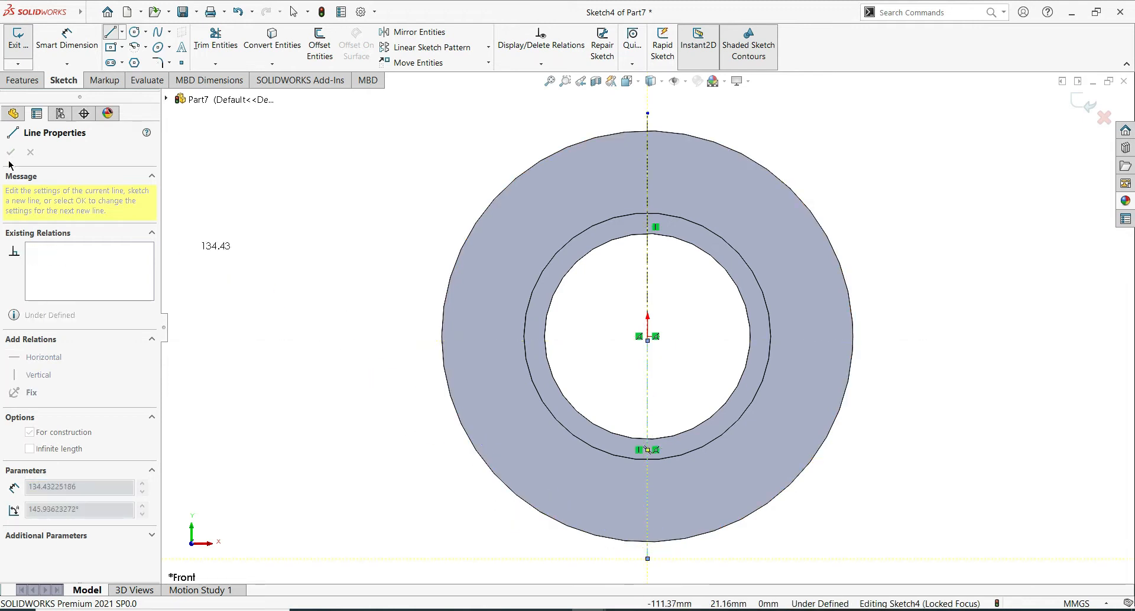
pyautogui.press('Escape')
pyautogui.press('Escape')
pyautogui.click(90, 12)
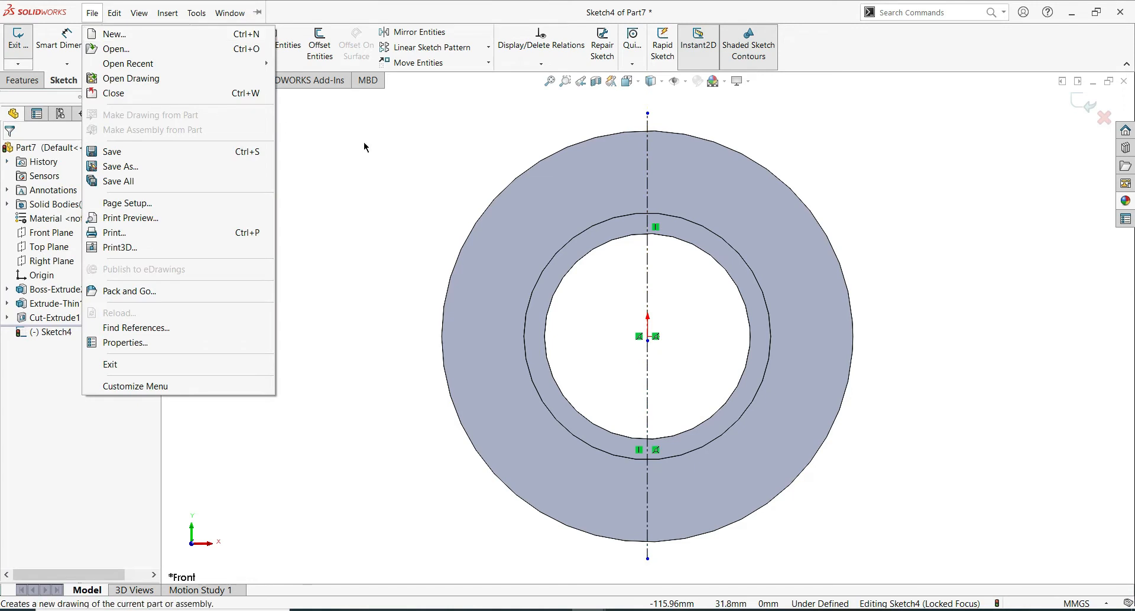
pyautogui.click(364, 141)
# Sketch a circle of about 34.6 mm radius centred on the point where the two centerlines meet.
pyautogui.click(136, 33)
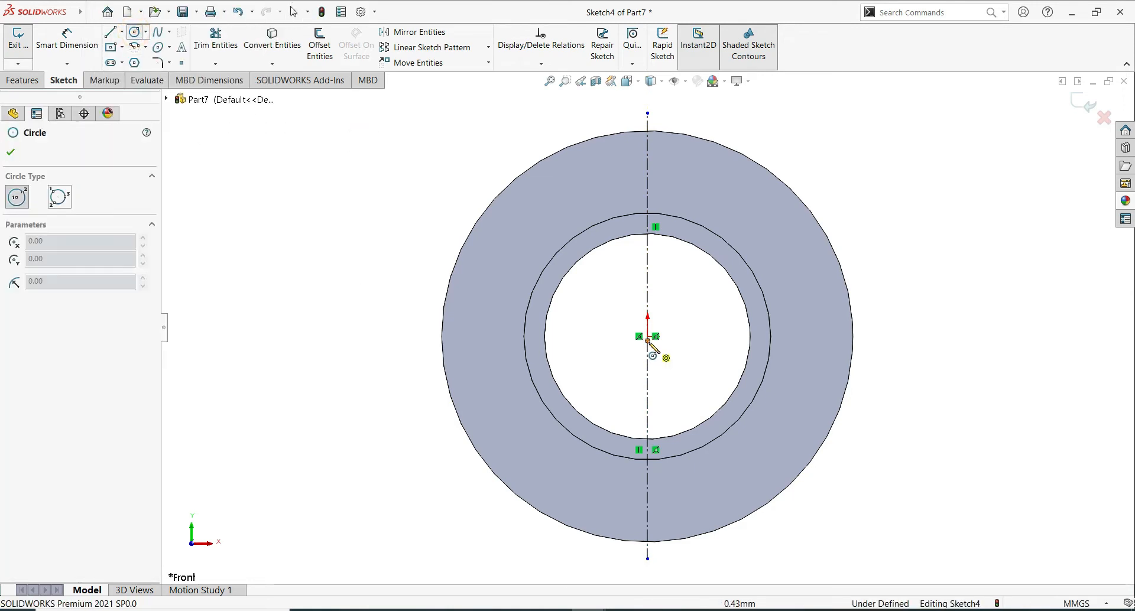
pyautogui.click(648, 339)
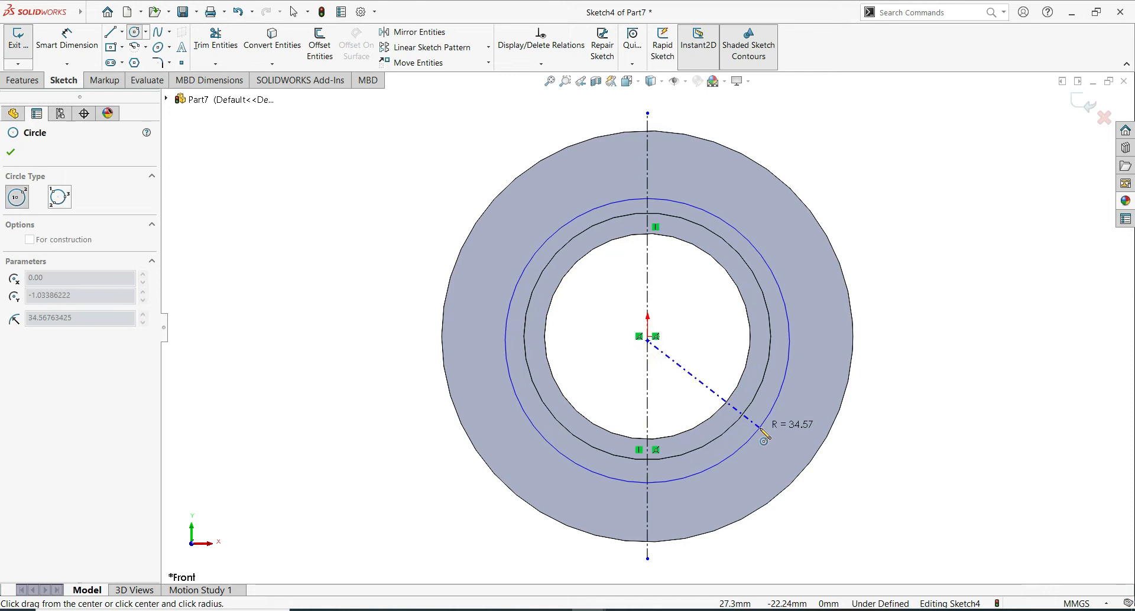
pyautogui.click(761, 430)
pyautogui.press('Escape')
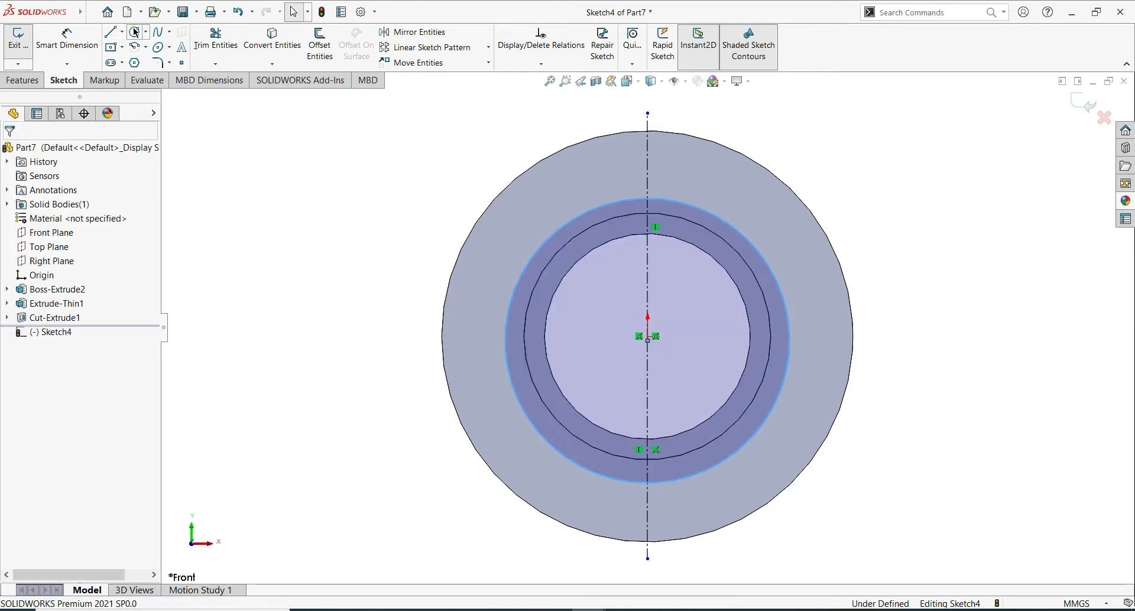
# Sketch circles of about 9.6 mm and 10.6 mm radius where the centerlines cross the flange's upper and lower edges.
pyautogui.click(135, 33)
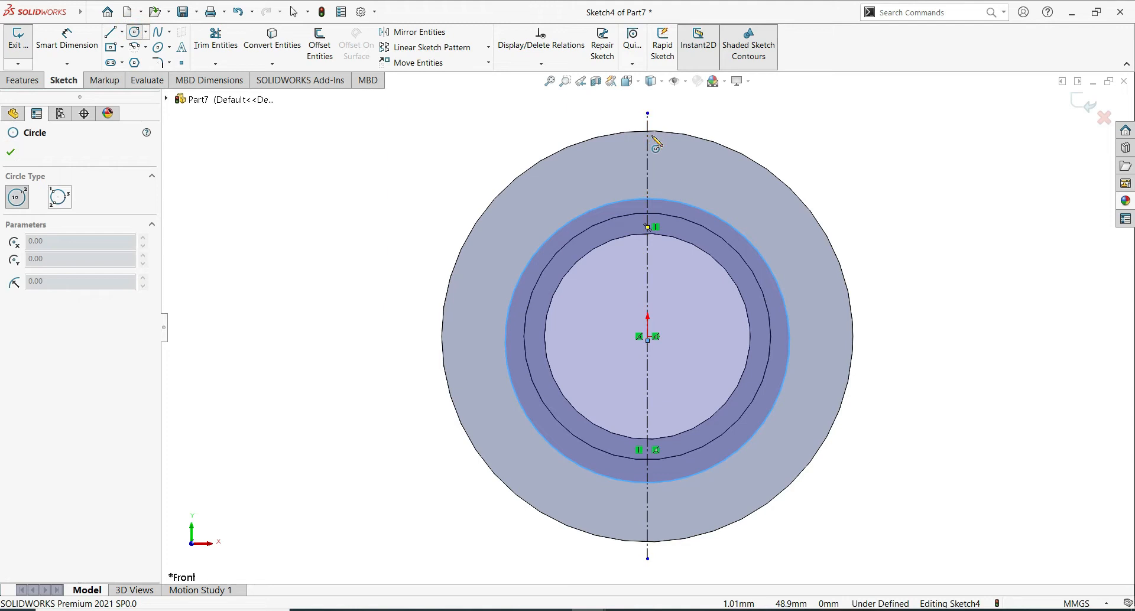
pyautogui.click(648, 114)
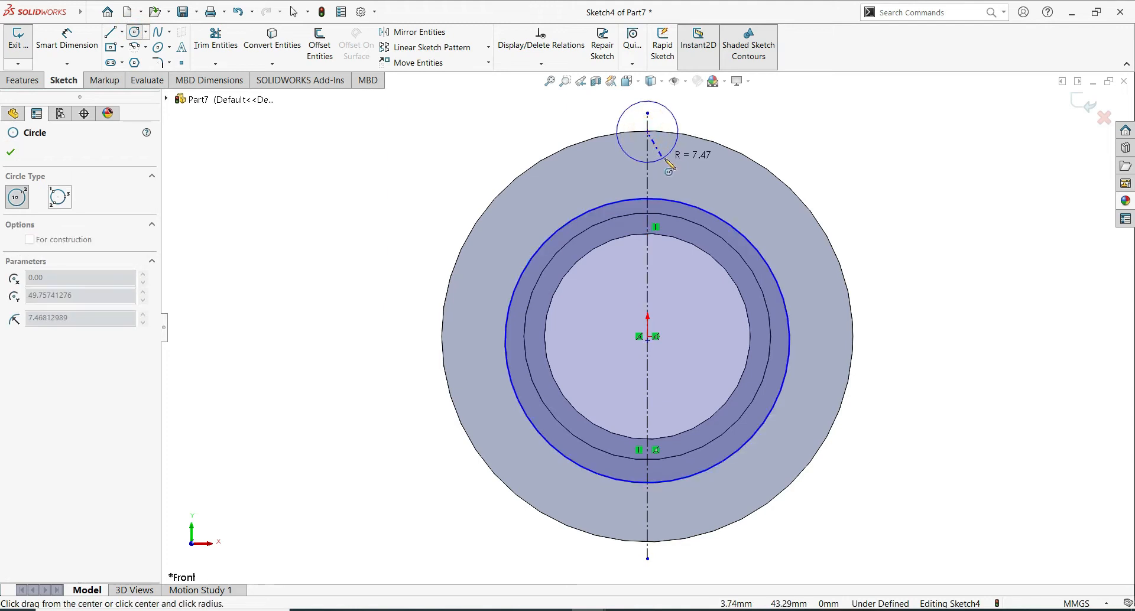
pyautogui.click(674, 172)
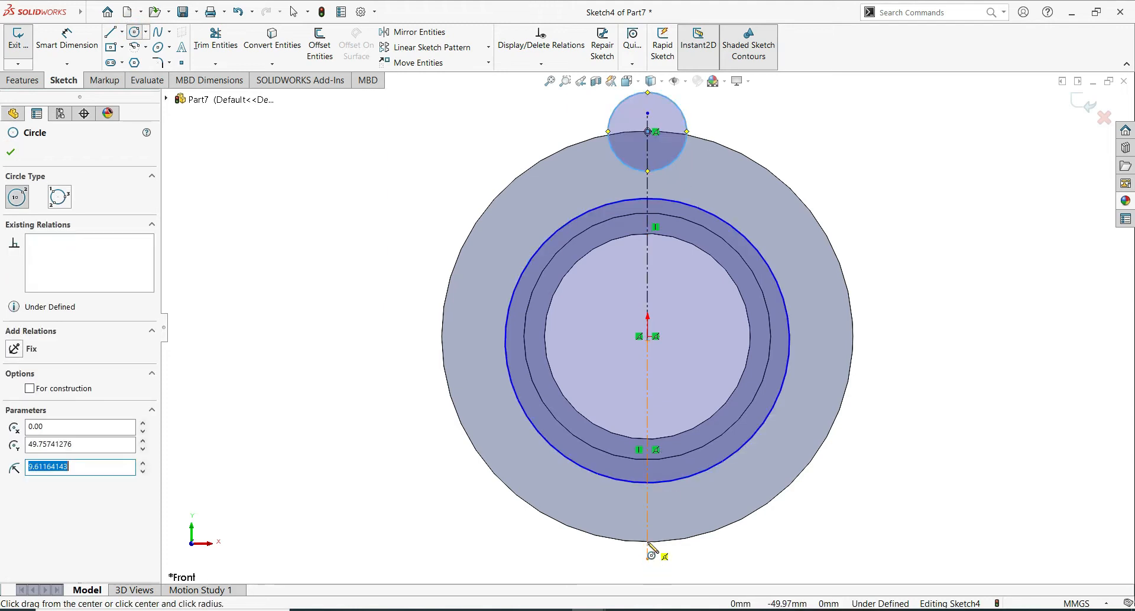
pyautogui.click(647, 542)
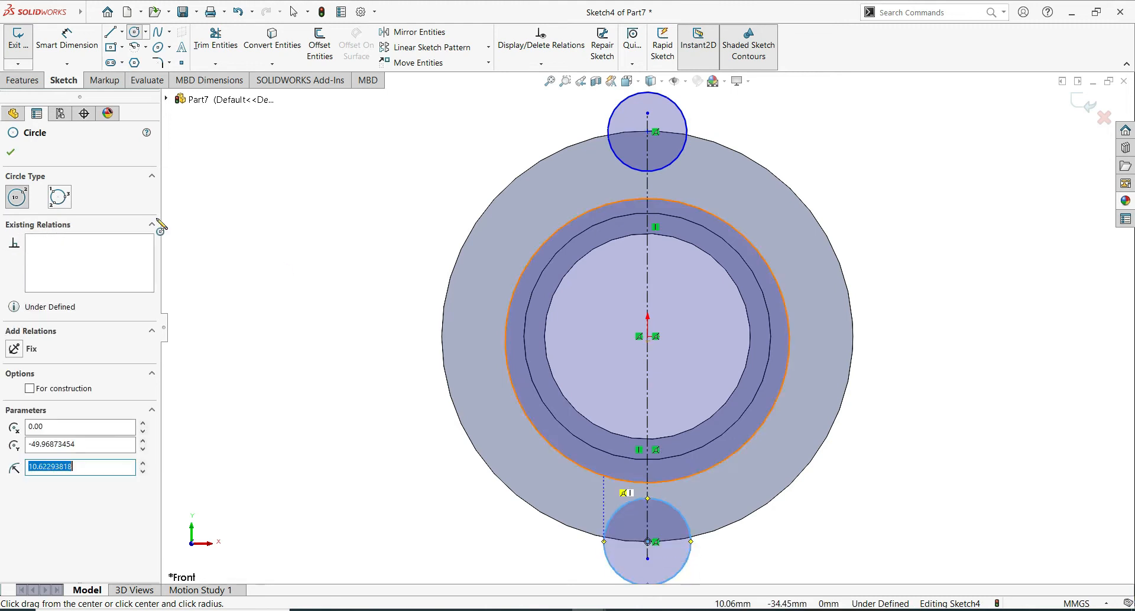
pyautogui.click(10, 152)
# Dimension the small circle on the flange's upper edge to a 20 mm diameter.
pyautogui.click(67, 39)
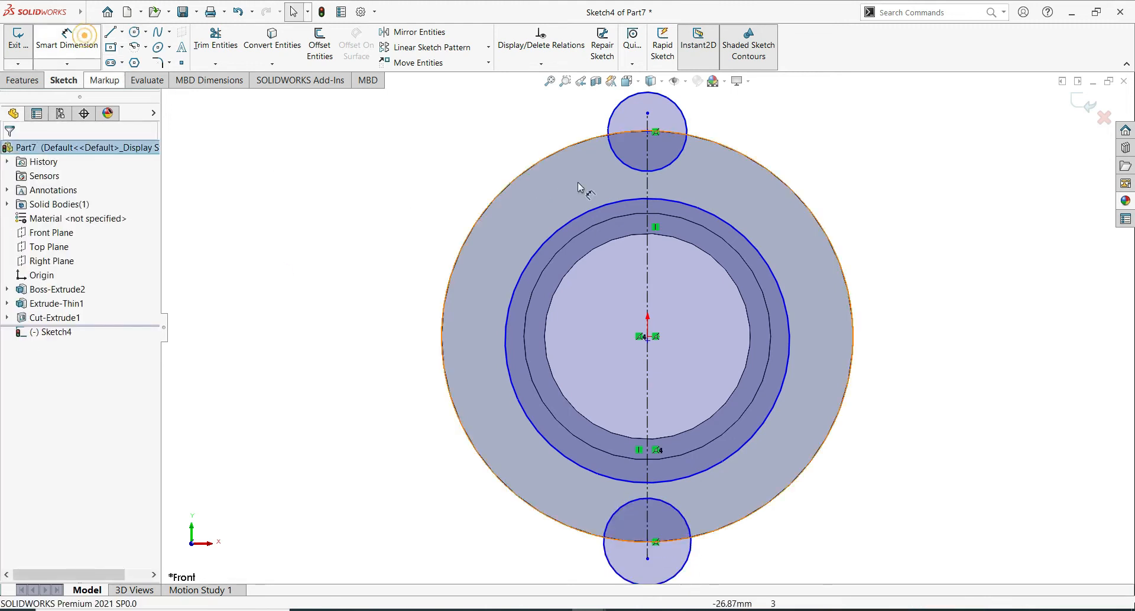
pyautogui.click(612, 129)
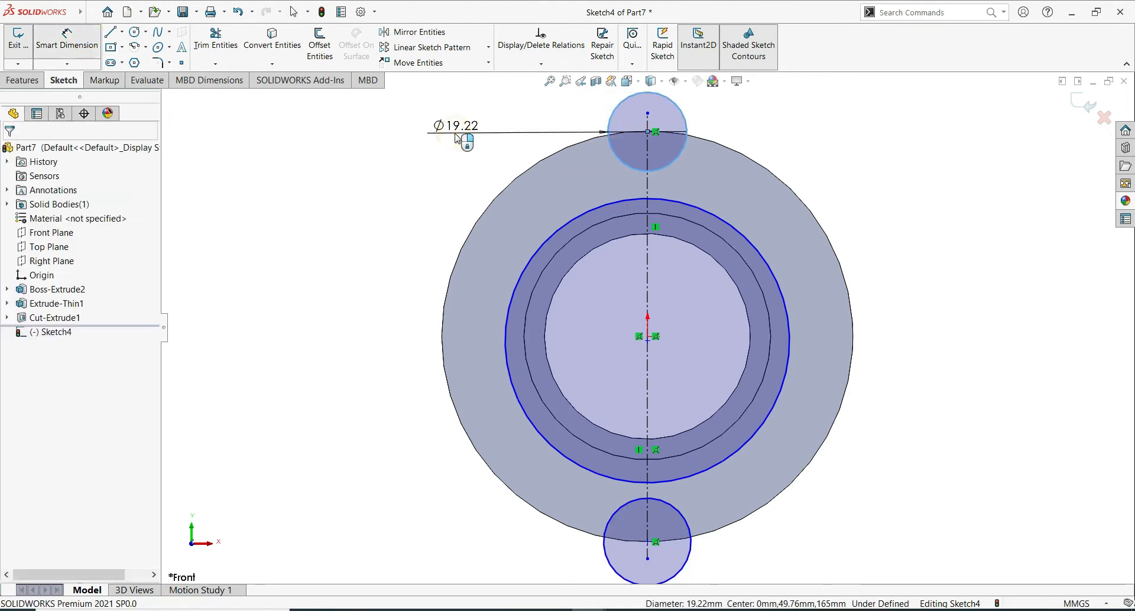
pyautogui.click(458, 138)
pyautogui.write('20')
pyautogui.press('Return')
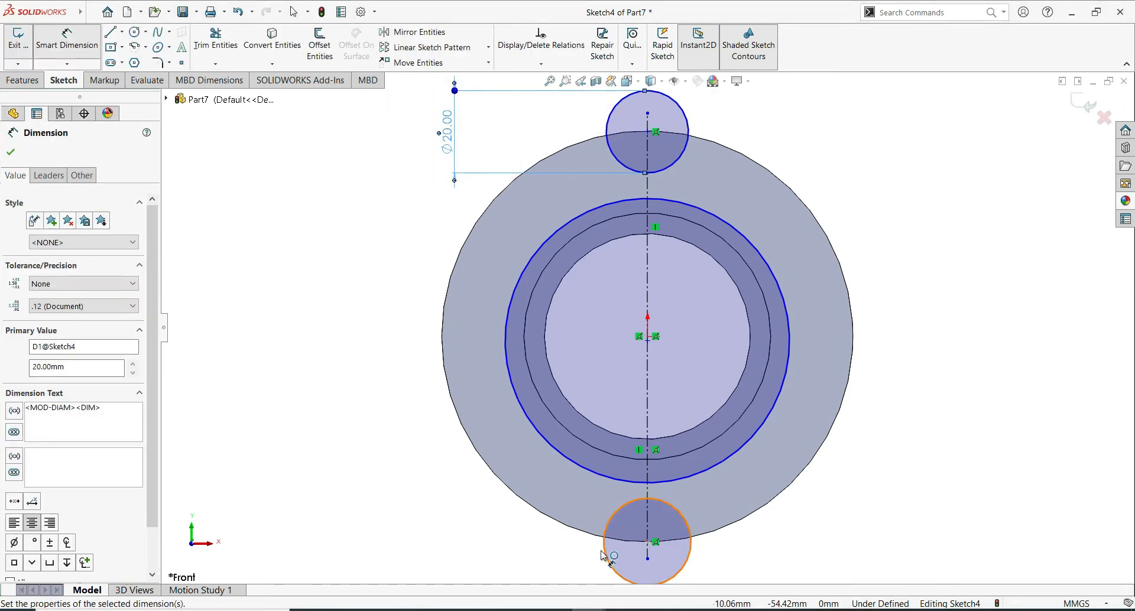
# Dimension the small circle on the flange's lower edge to a 20 mm diameter.
pyautogui.click(604, 548)
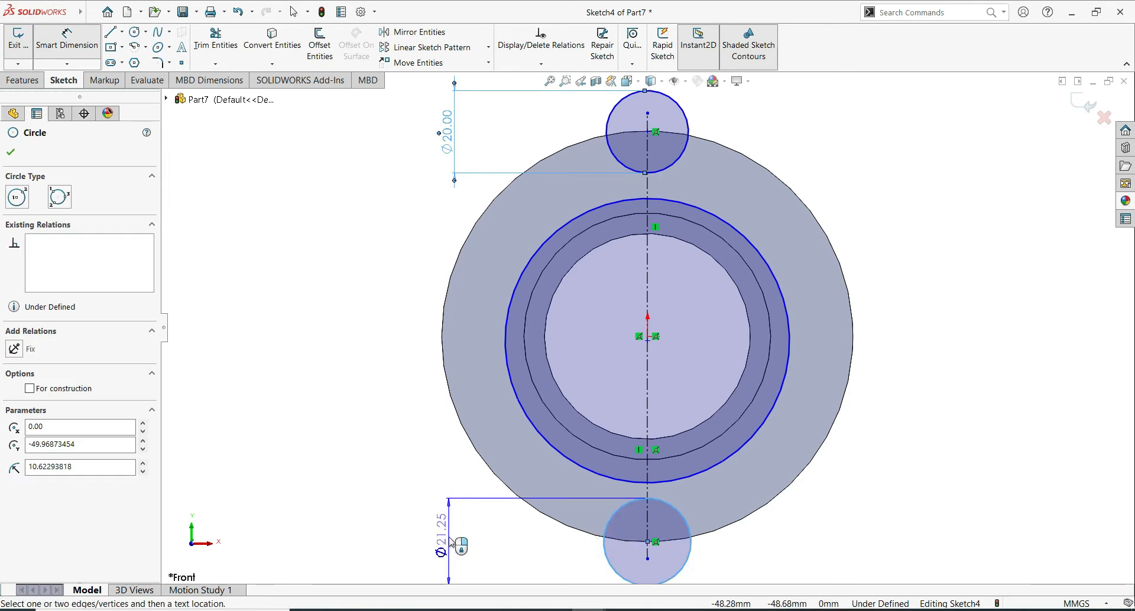
pyautogui.click(451, 543)
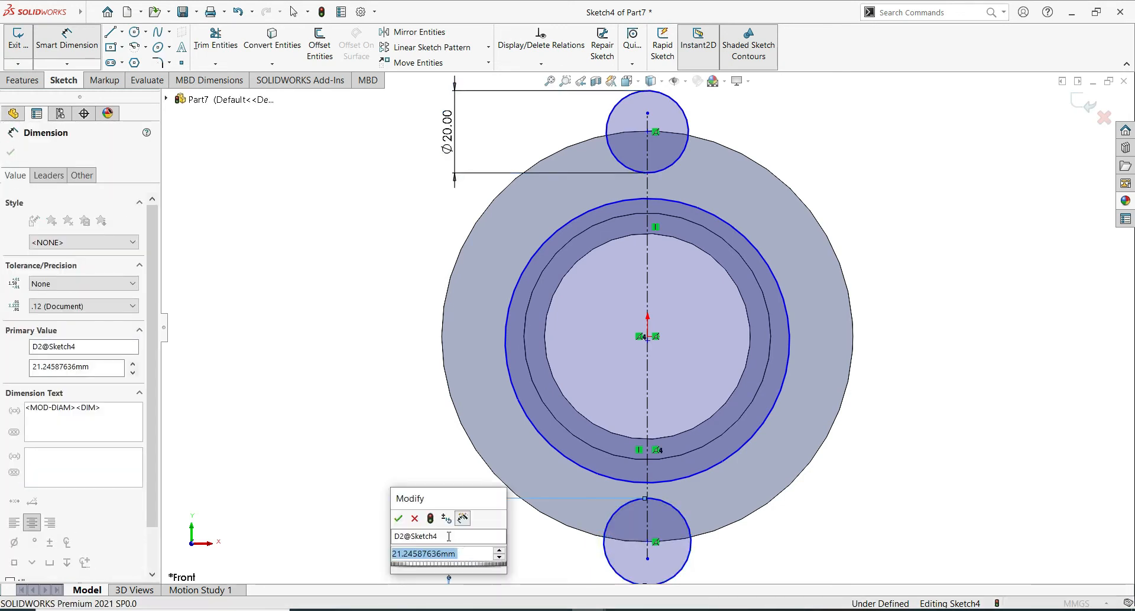
pyautogui.write('2')
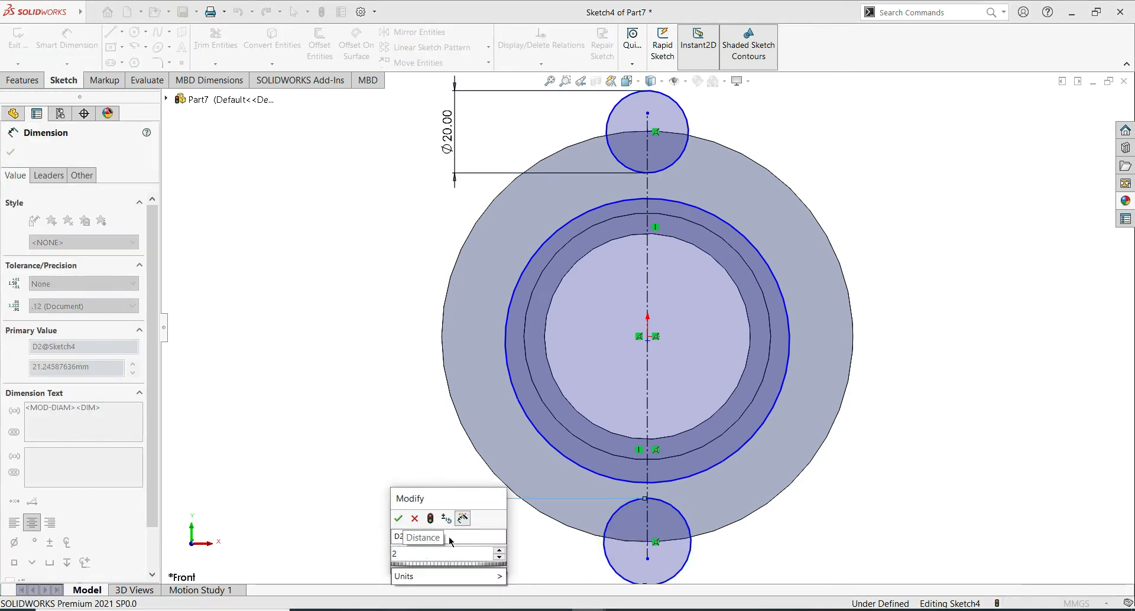
pyautogui.write('0')
pyautogui.press('Return')
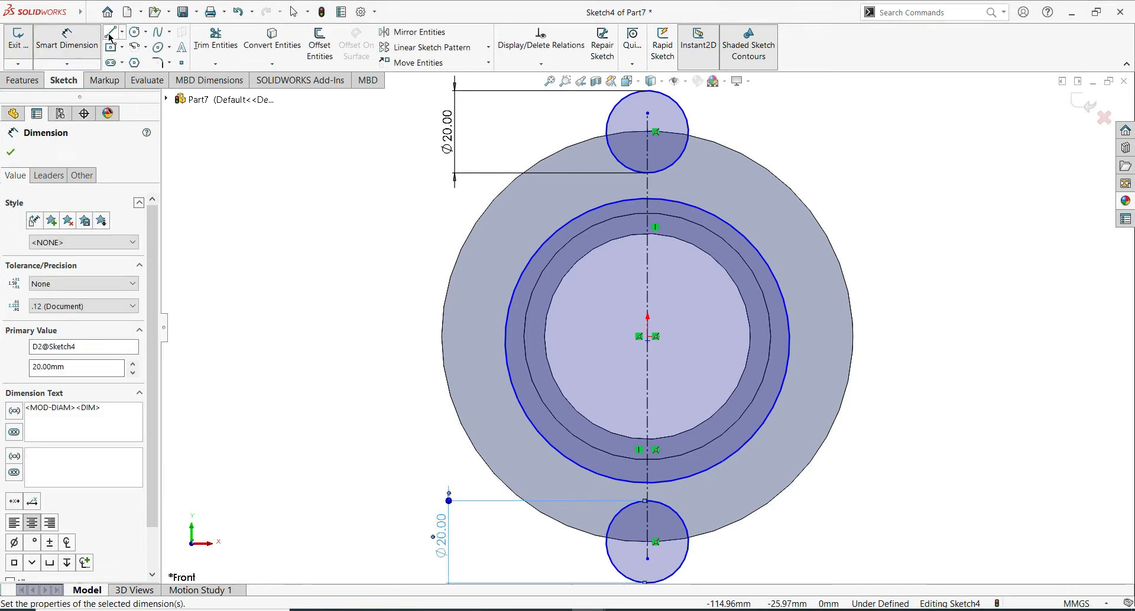
# Sketch a tangent line from the upper-left side of the large sketch circle to the left side of the upper small circle.
pyautogui.click(534, 253)
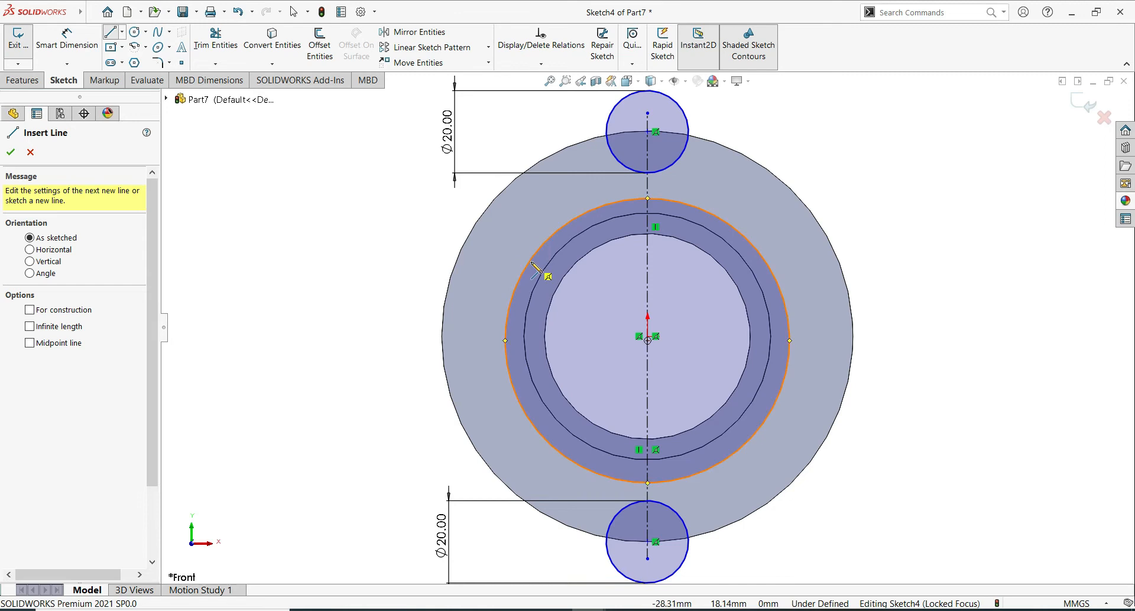
pyautogui.click(531, 254)
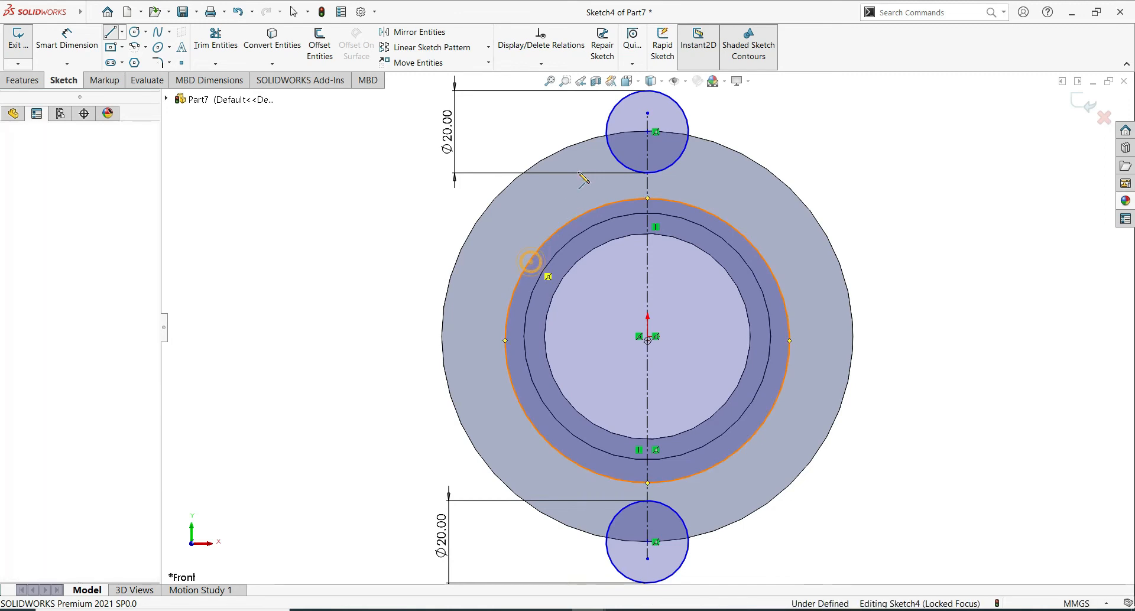
pyautogui.click(611, 114)
pyautogui.press('Escape')
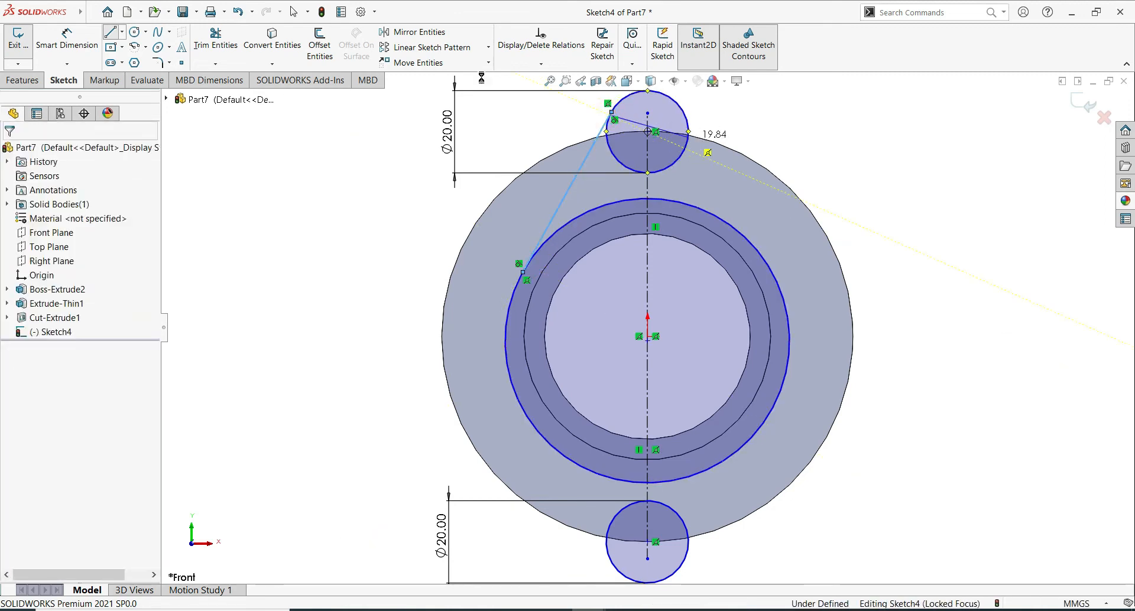
# Sketch a line from the right side of the upper small circle down to the upper-right side of the large sketch circle.
pyautogui.click(108, 34)
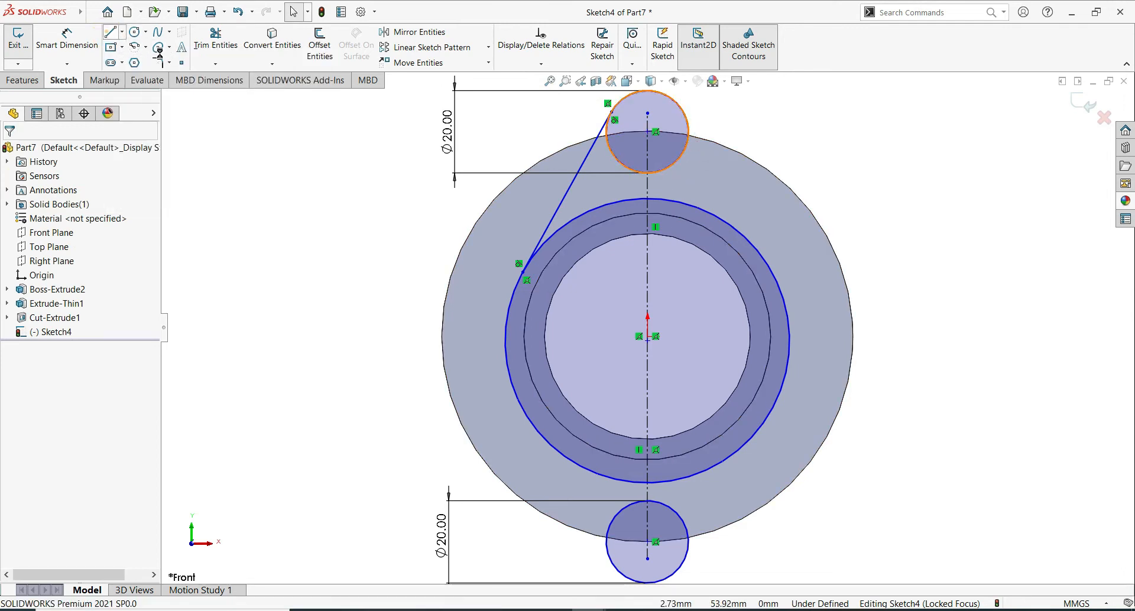
pyautogui.click(683, 115)
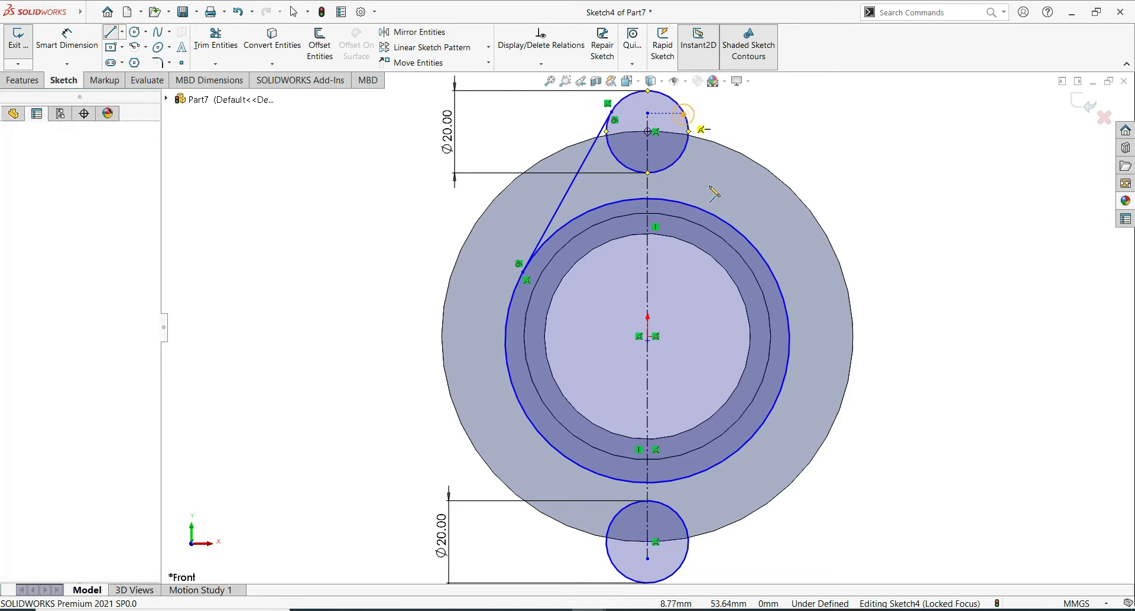
pyautogui.click(778, 284)
# Sketch a tangent line from the lower-right side of the large sketch circle to the right side of the lower small circle.
pyautogui.click(787, 390)
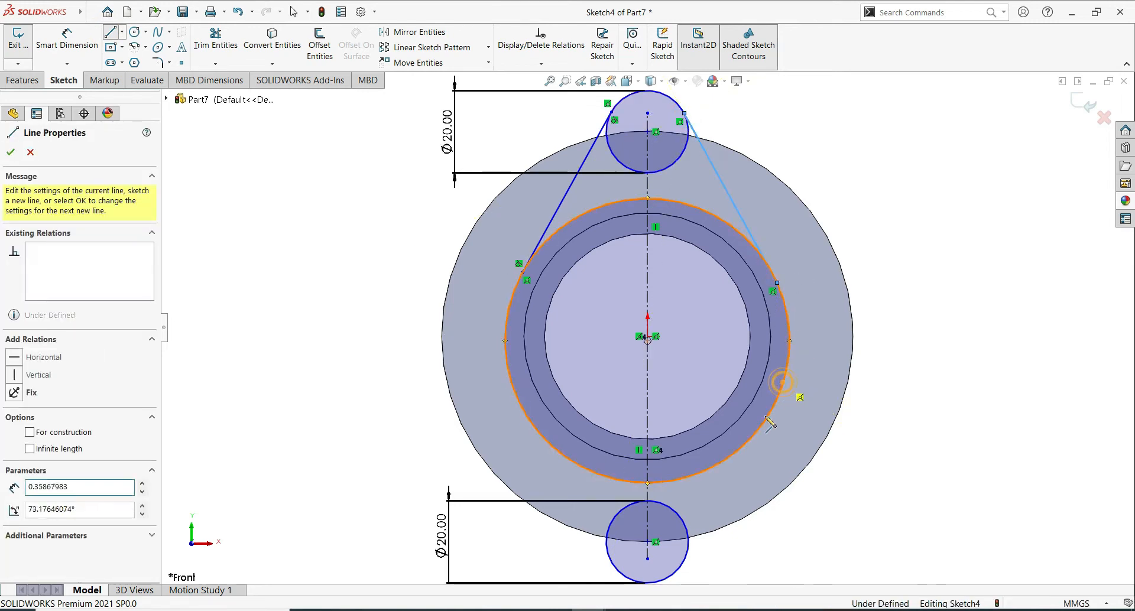
pyautogui.click(684, 561)
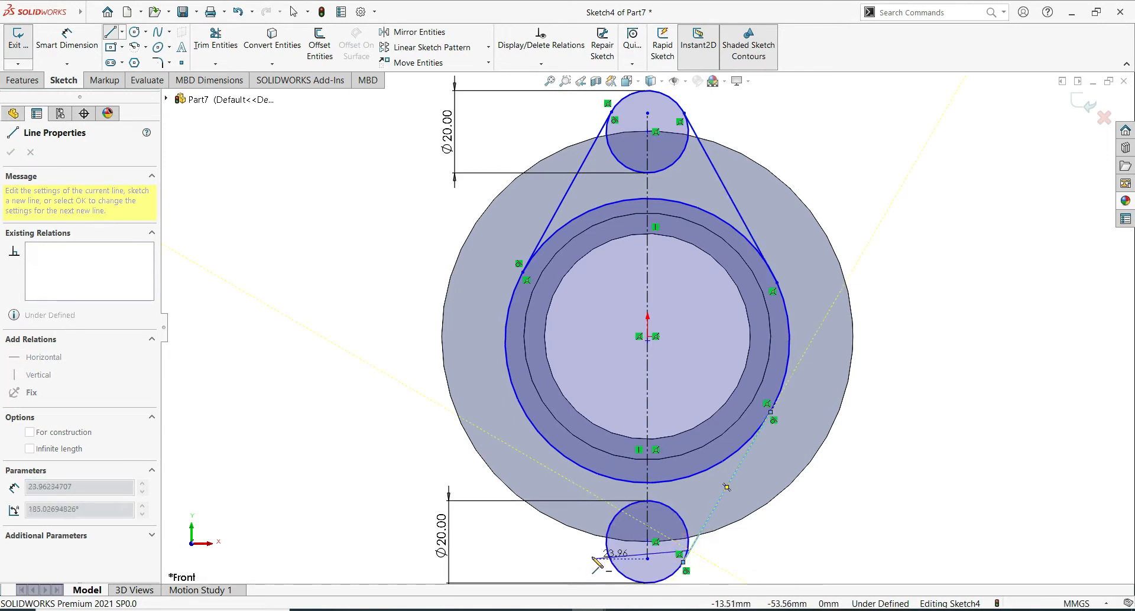
pyautogui.press('Escape')
pyautogui.click(93, 10)
pyautogui.click(109, 33)
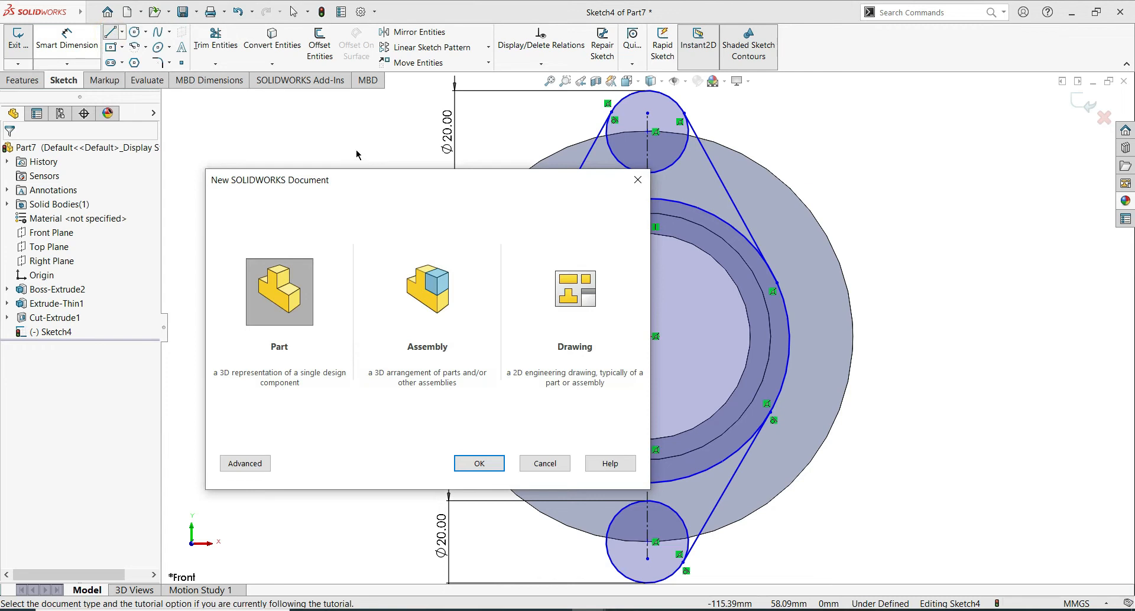
pyautogui.click(637, 179)
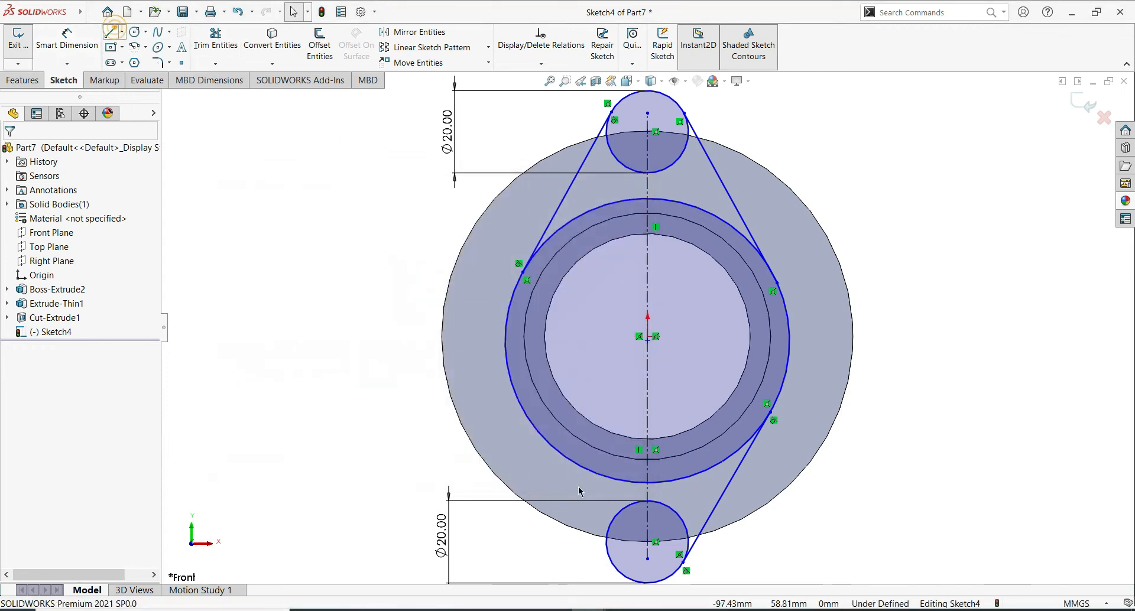
# Sketch a tangent line from the left side of the lower small circle to the large sketch circle and fit the sketch in view.
pyautogui.click(112, 30)
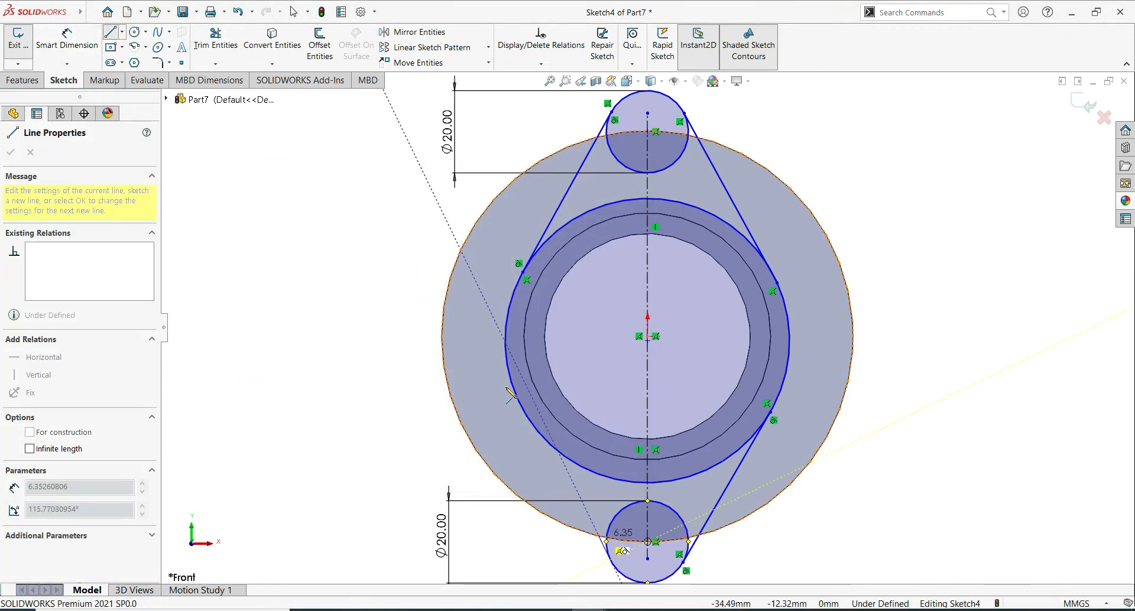
pyautogui.click(507, 370)
pyautogui.press('Escape')
pyautogui.press('Escape')
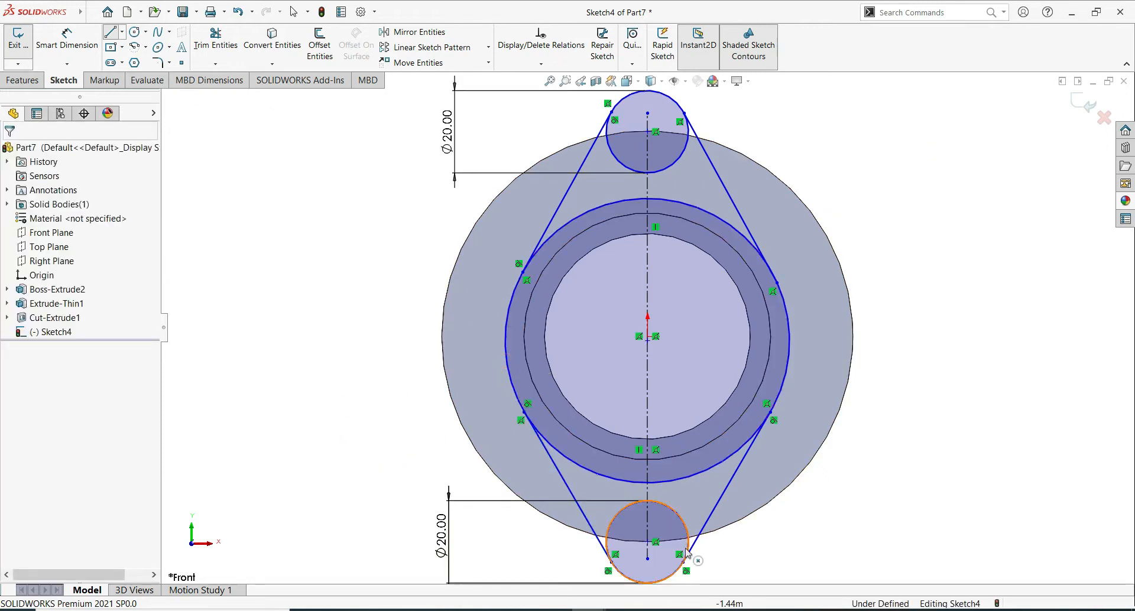
pyautogui.press('Escape')
pyautogui.press('f')
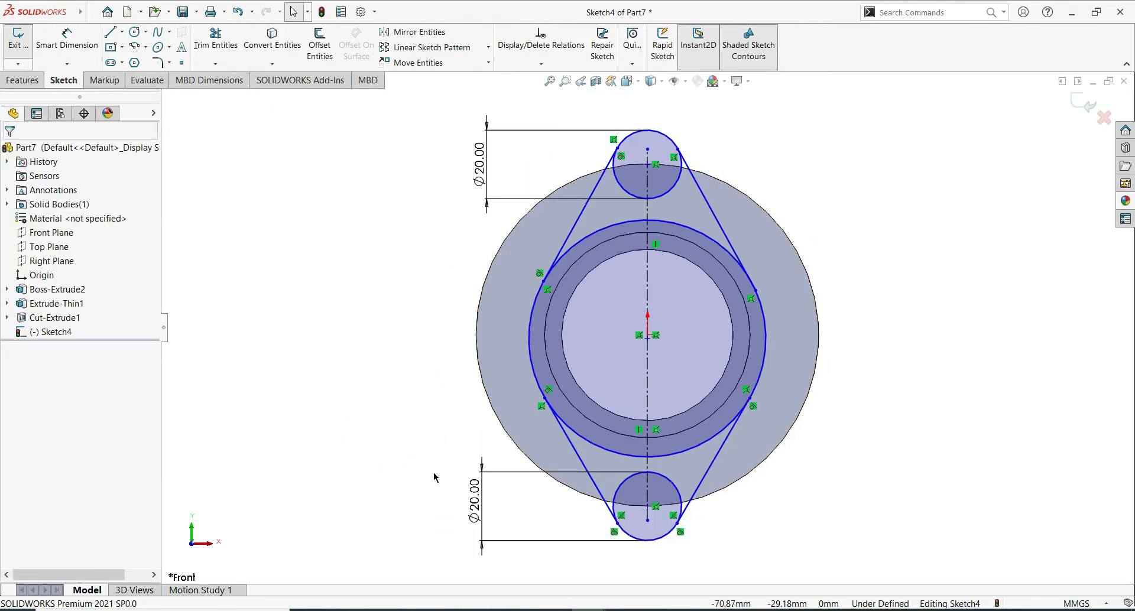
# Check the tangent relations between the lower small circle and each of the two lower connecting lines.
pyautogui.click(683, 497)
pyautogui.keyDown('ctrl'); pyautogui.click(681, 503); pyautogui.keyUp('ctrl')
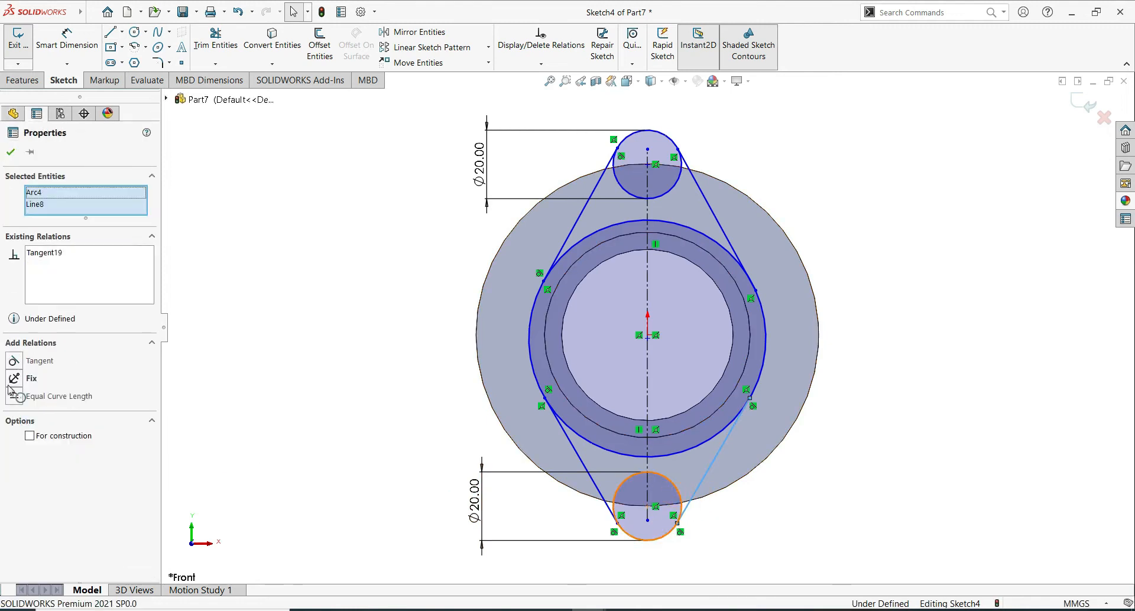
pyautogui.click(17, 151)
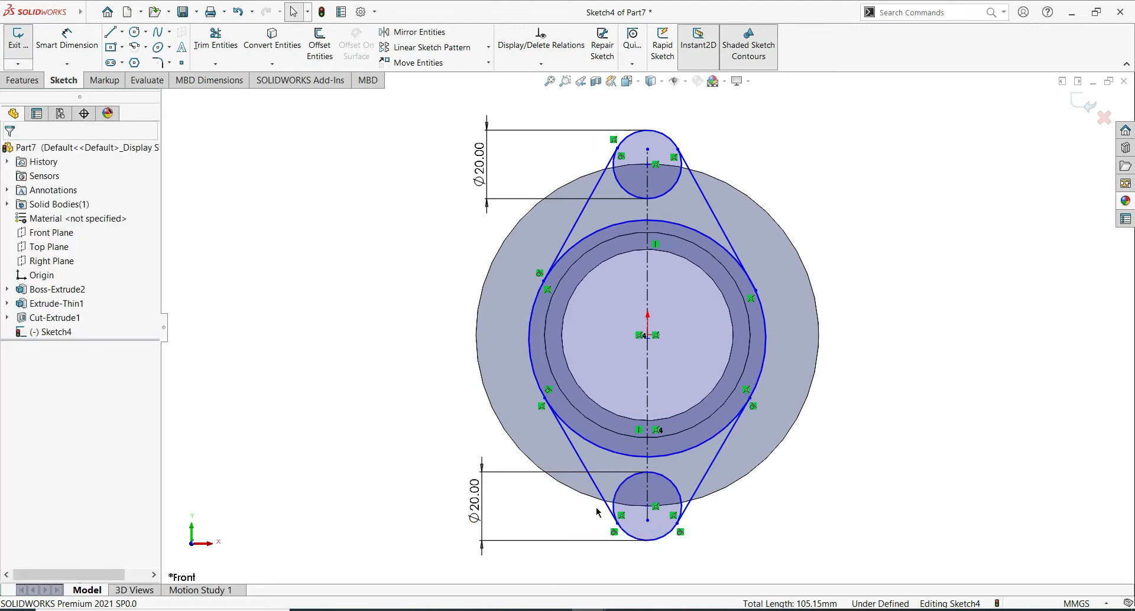
pyautogui.click(622, 482)
pyautogui.keyDown('ctrl'); pyautogui.click(598, 488); pyautogui.keyUp('ctrl')
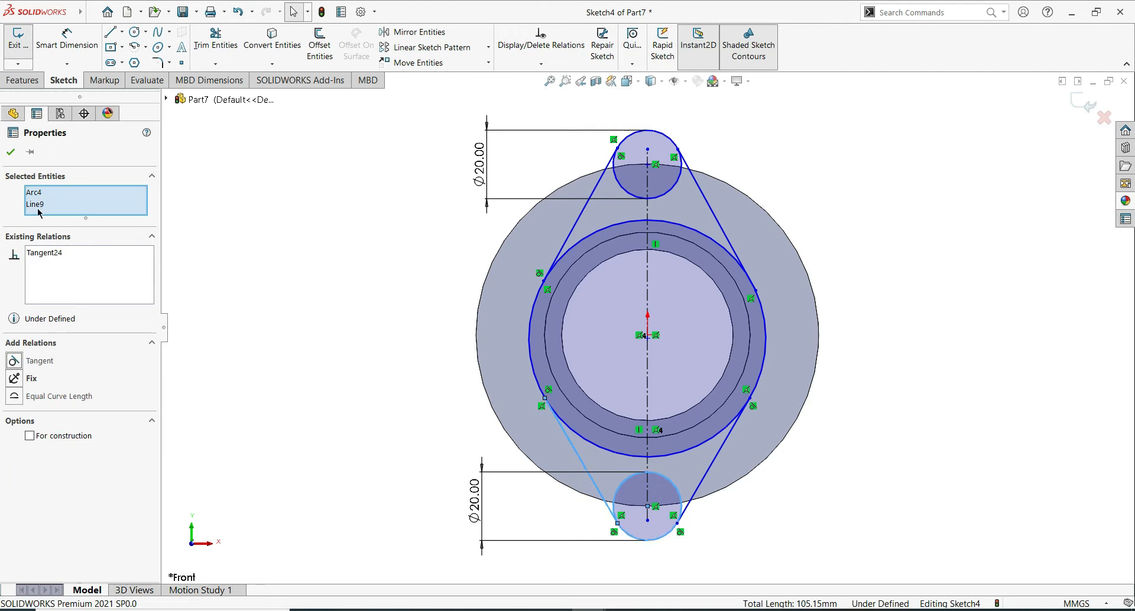
pyautogui.click(12, 152)
# Check the tangent relations between the large sketch circle and its two lower and upper-left connecting lines.
pyautogui.click(579, 447)
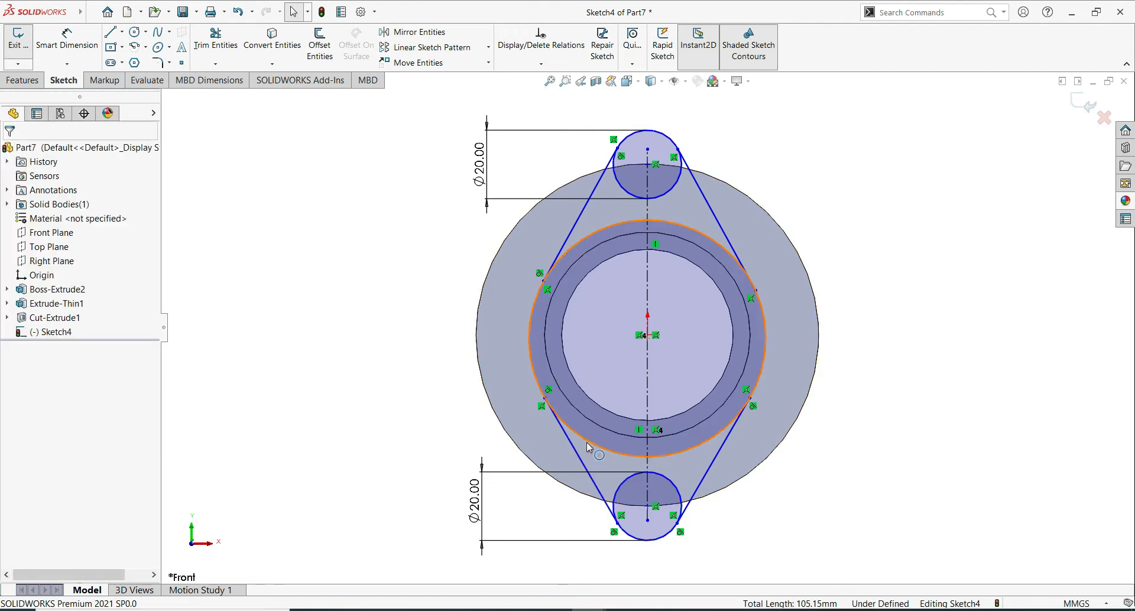
pyautogui.keyDown('ctrl'); pyautogui.click(588, 473); pyautogui.keyUp('ctrl')
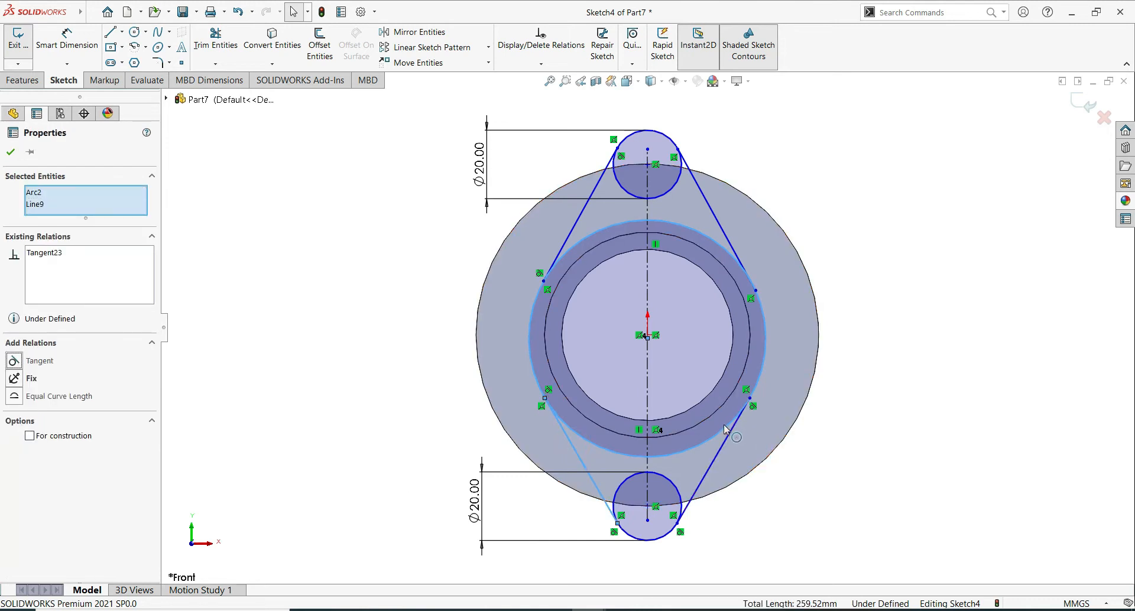
pyautogui.click(11, 152)
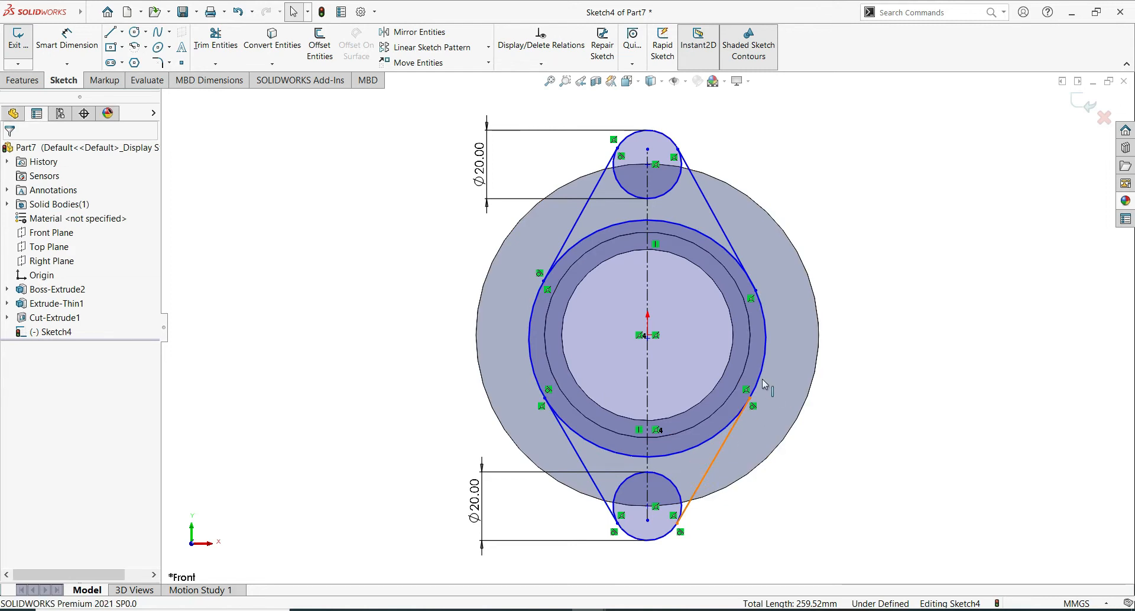
pyautogui.click(763, 384)
pyautogui.keyDown('ctrl'); pyautogui.click(762, 368); pyautogui.keyUp('ctrl')
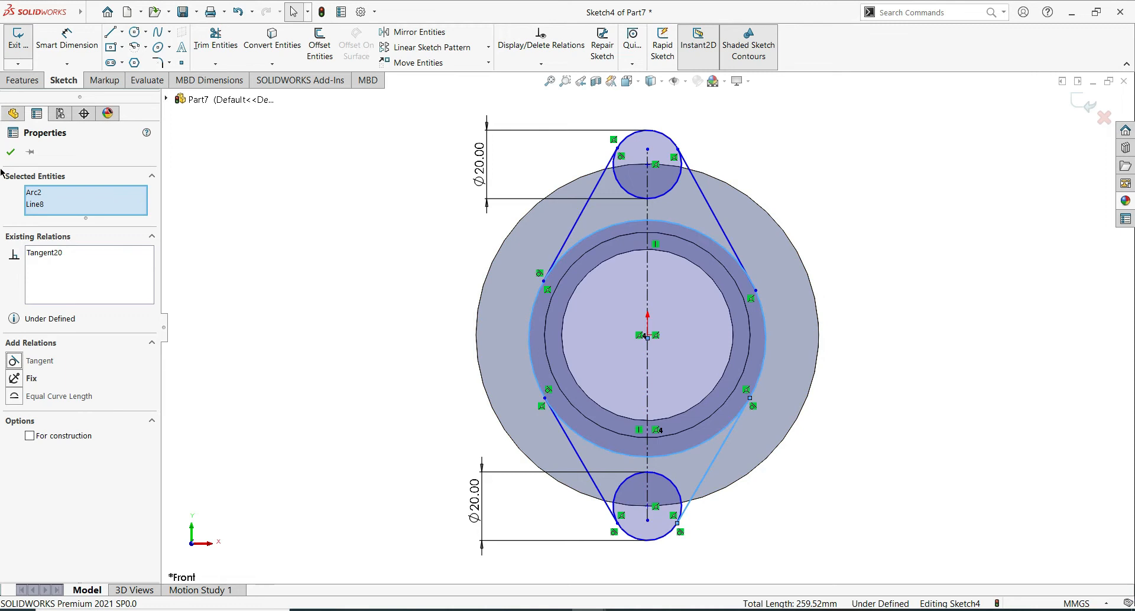
pyautogui.click(11, 153)
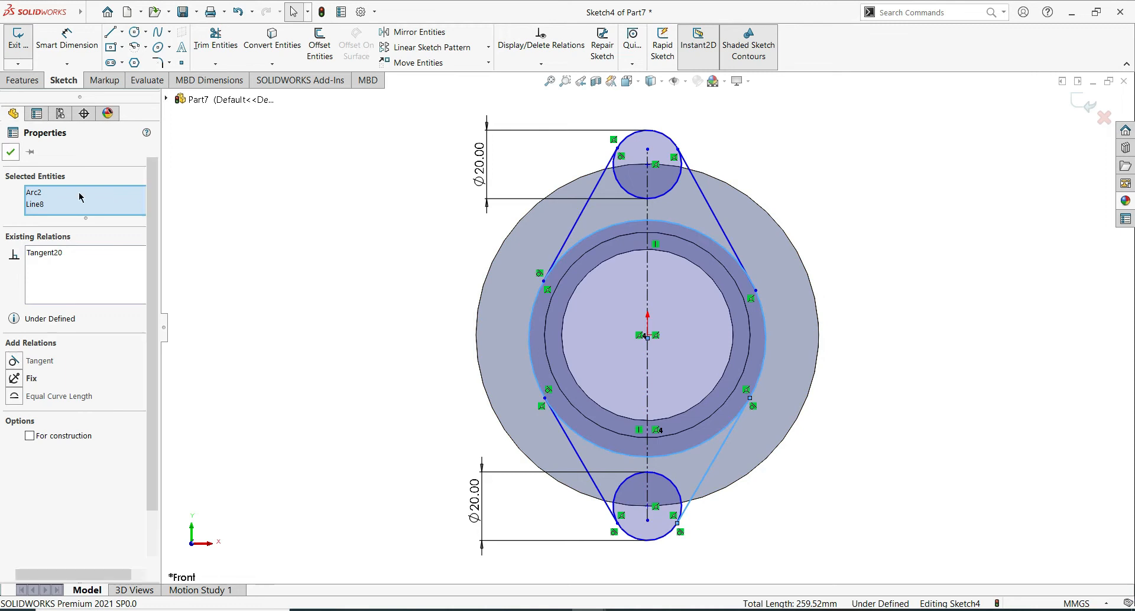
pyautogui.click(580, 240)
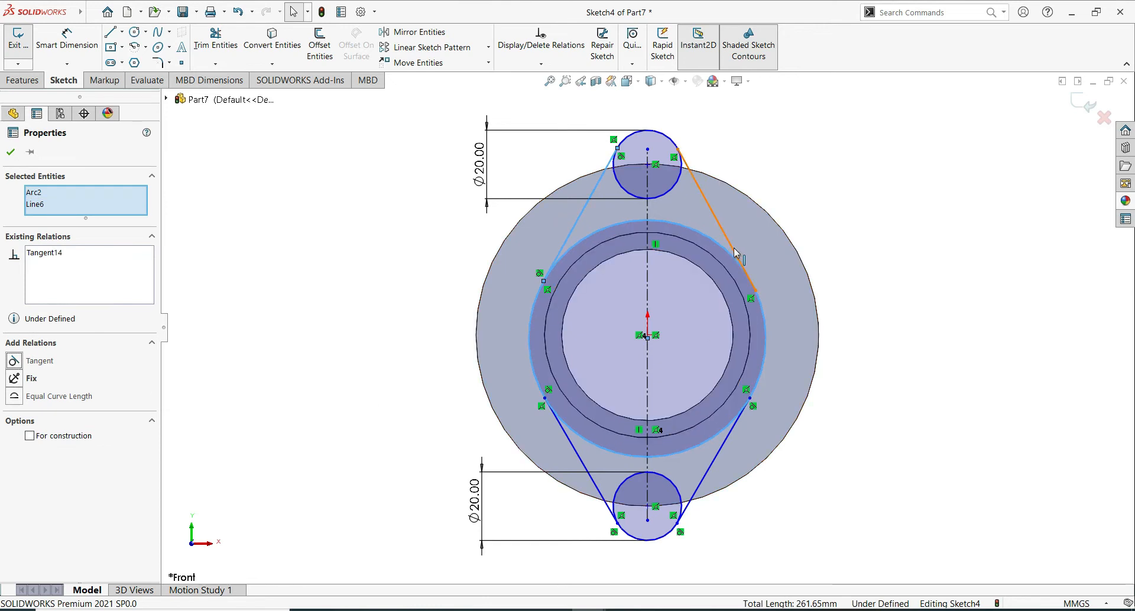
pyautogui.click(217, 184)
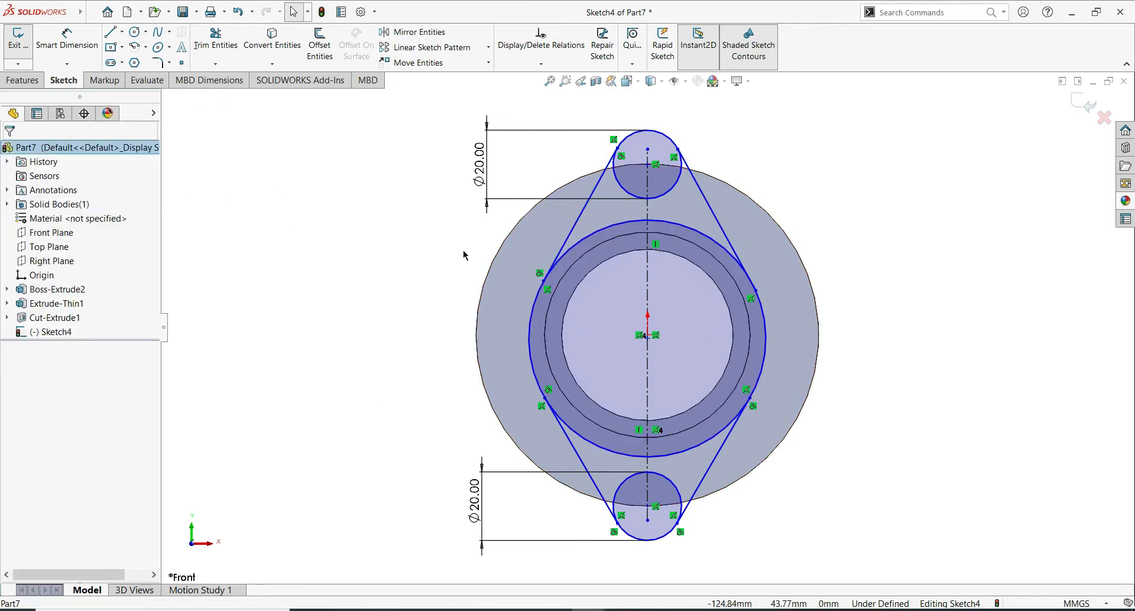
# Make the upper-right connecting line tangent to the large sketch circle.
pyautogui.click(731, 244)
pyautogui.keyDown('ctrl'); pyautogui.click(724, 251); pyautogui.keyUp('ctrl')
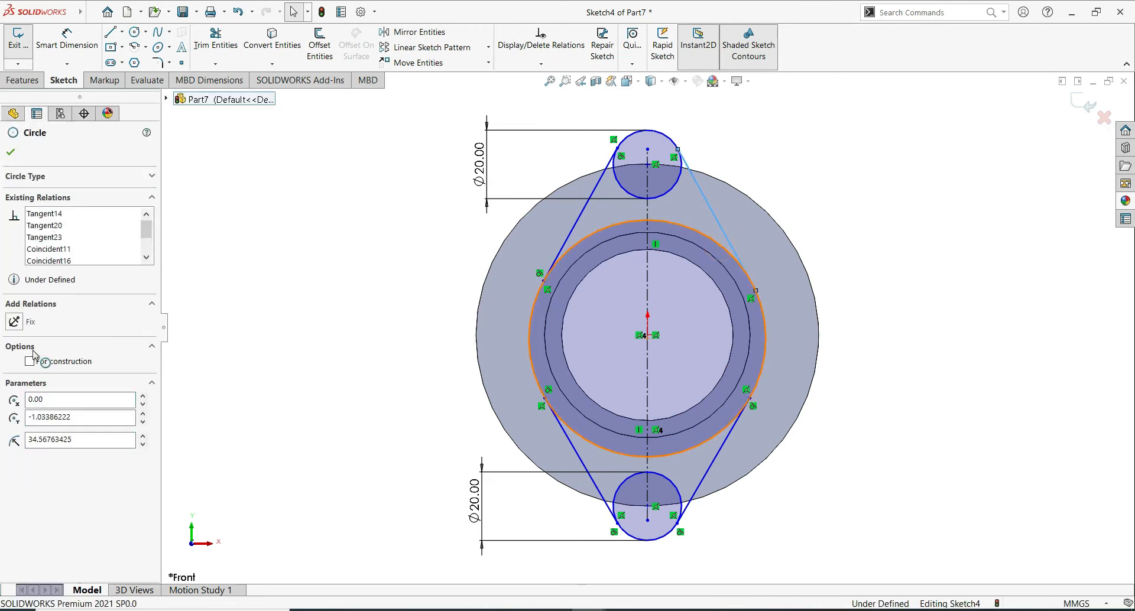
pyautogui.click(10, 152)
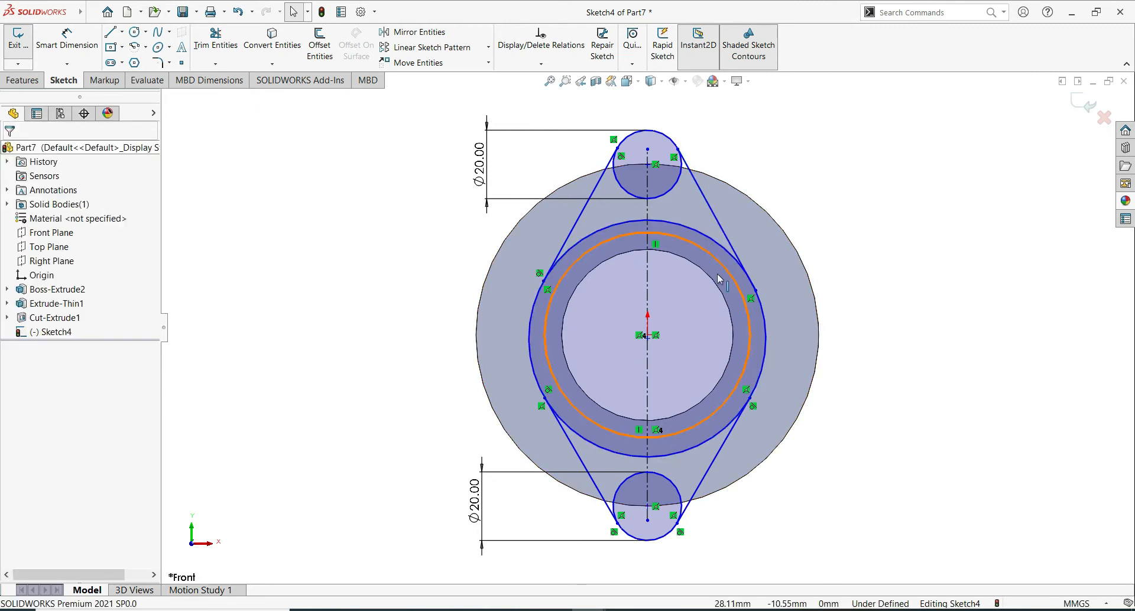
pyautogui.click(712, 231)
pyautogui.keyDown('ctrl'); pyautogui.click(719, 229); pyautogui.keyUp('ctrl')
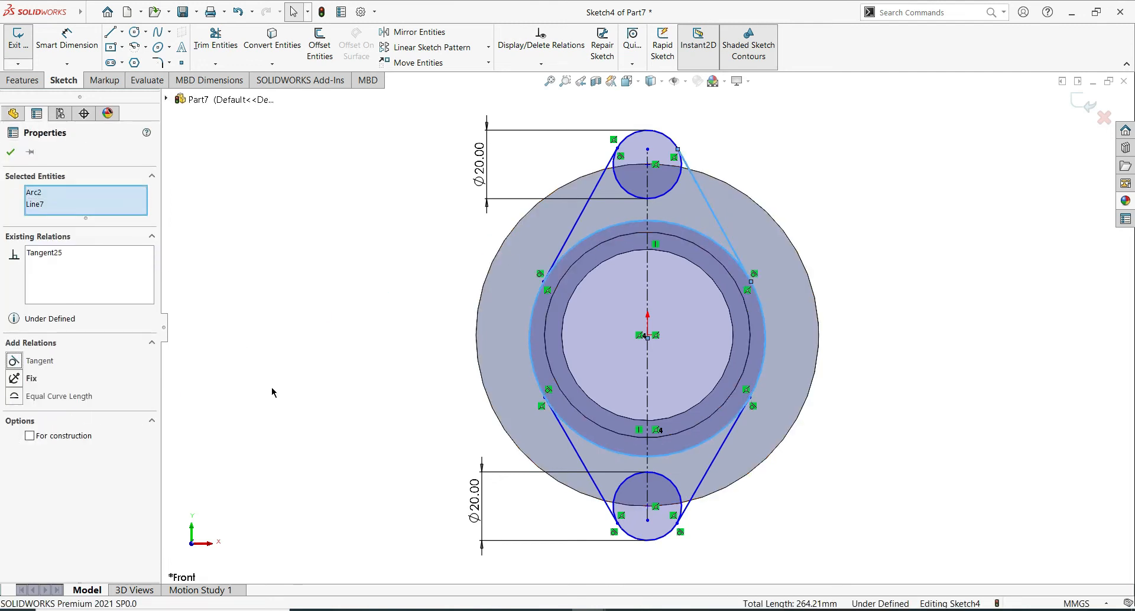
pyautogui.click(11, 152)
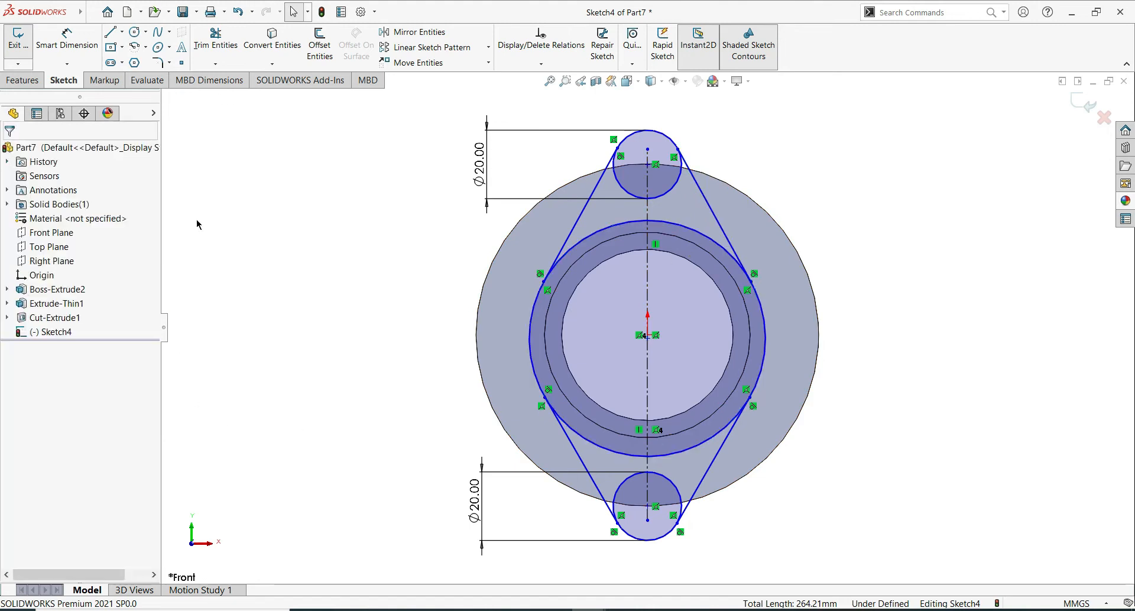
# Power-trim the inner arcs of the large and small circles and the upper centerline segment, leaving the closed two-lobed outline.
pyautogui.click(65, 81)
pyautogui.click(214, 48)
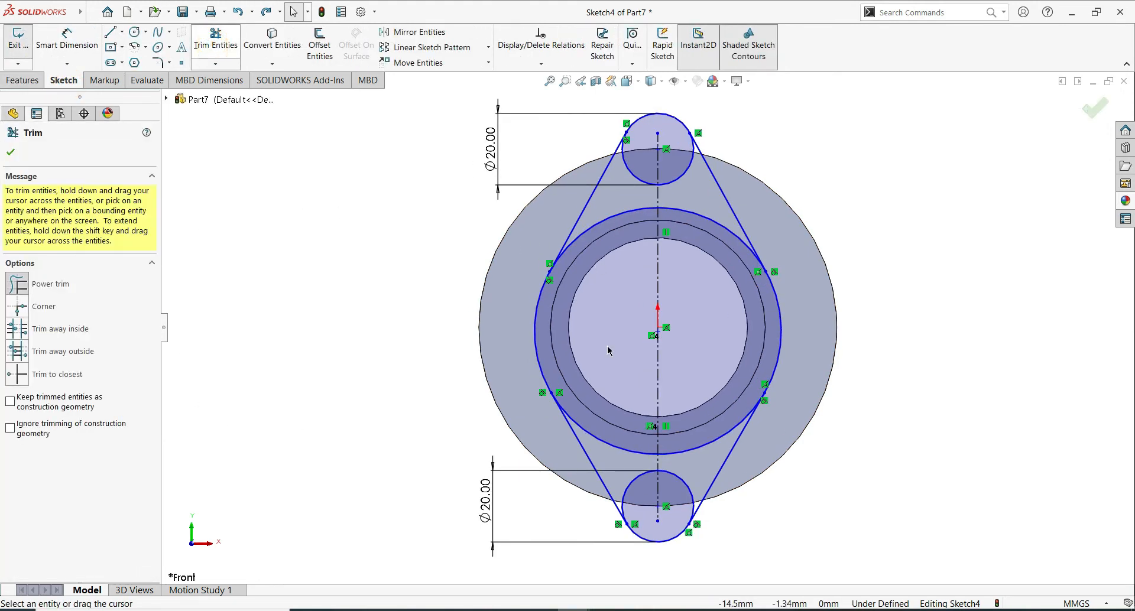
pyautogui.moveTo(614, 357); pyautogui.dragTo(650, 490)
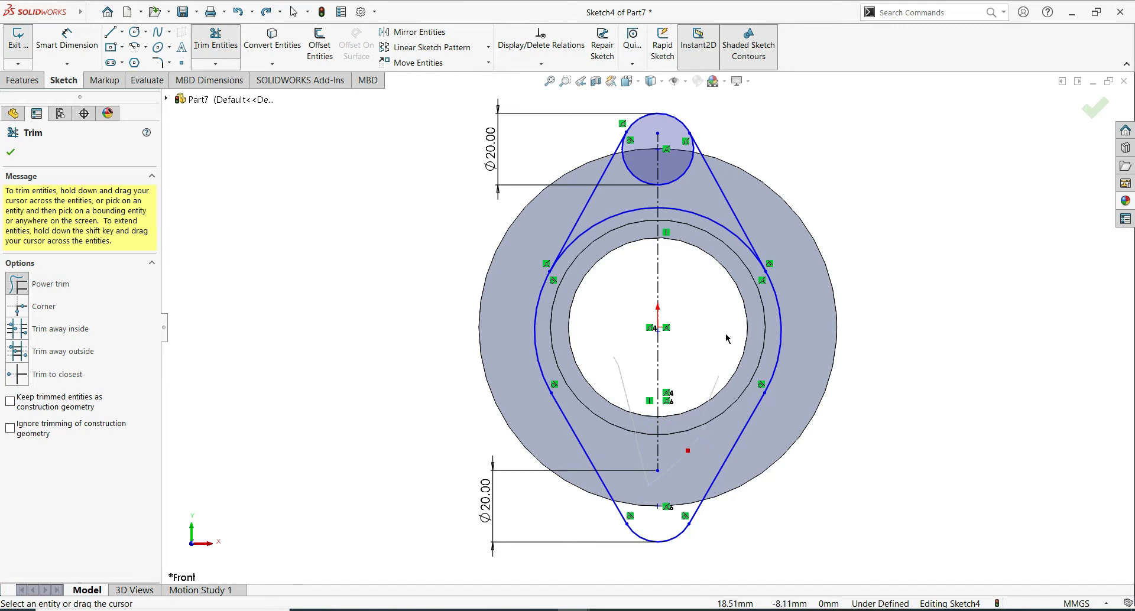
pyautogui.moveTo(673, 207); pyautogui.dragTo(650, 162)
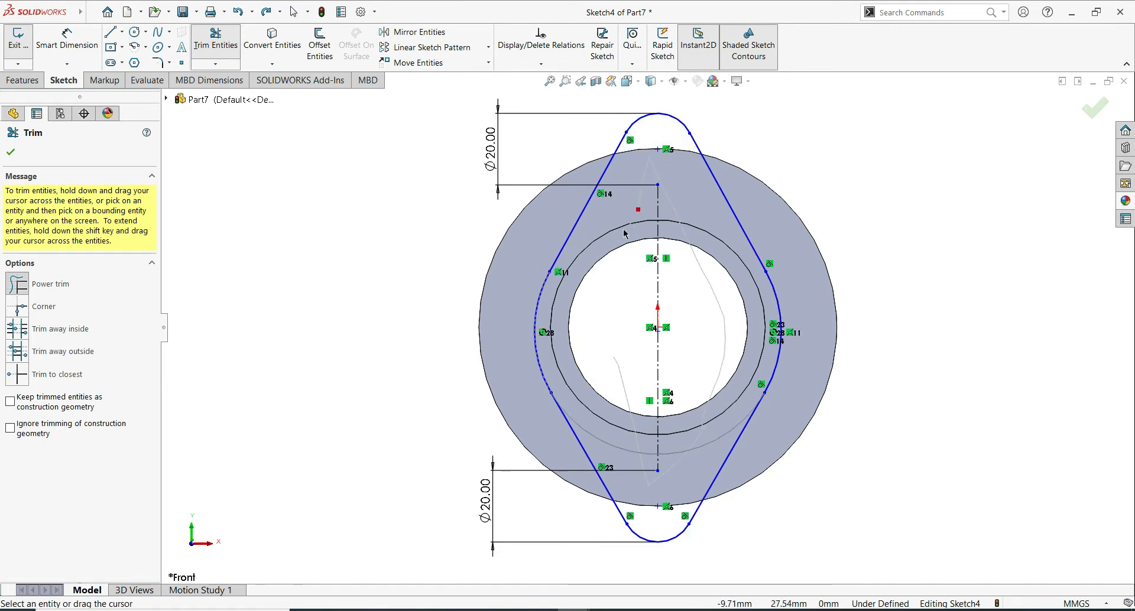
pyautogui.moveTo(677, 385); pyautogui.dragTo(653, 393)
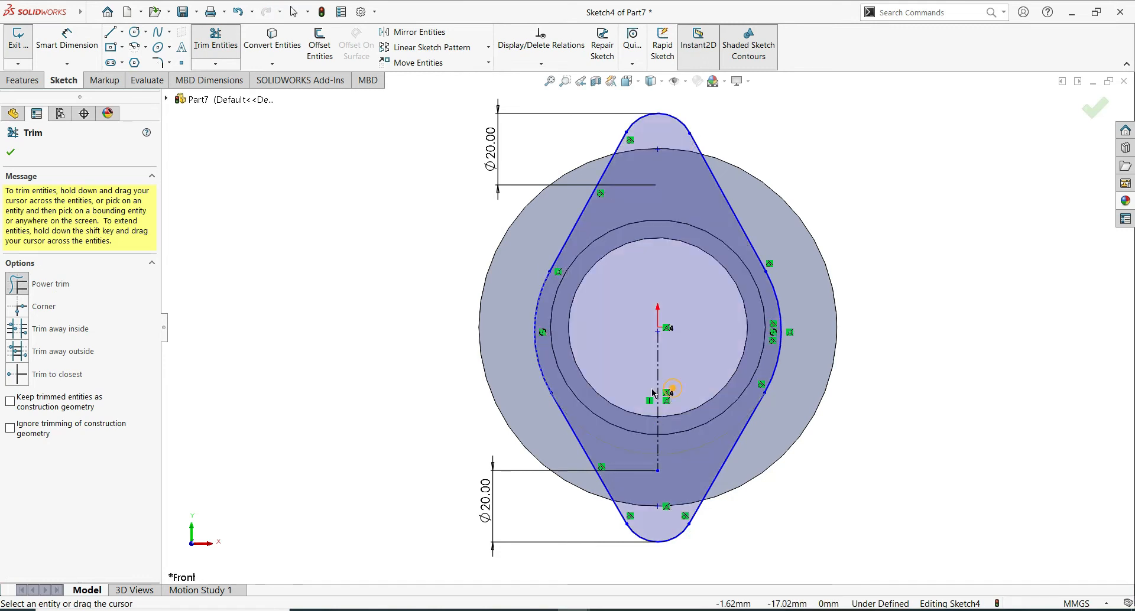
pyautogui.click(11, 152)
# Extrude the two-lobed outline as a blind boss 15 mm deep, merged with the pipe.
pyautogui.click(22, 80)
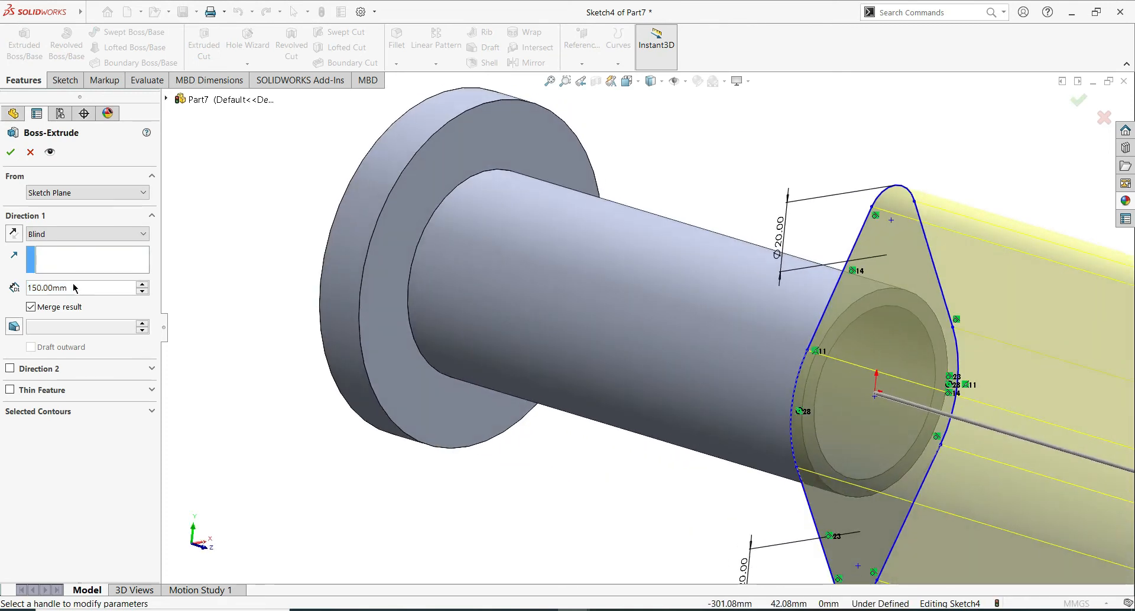
pyautogui.write('15')
pyautogui.press('Return')
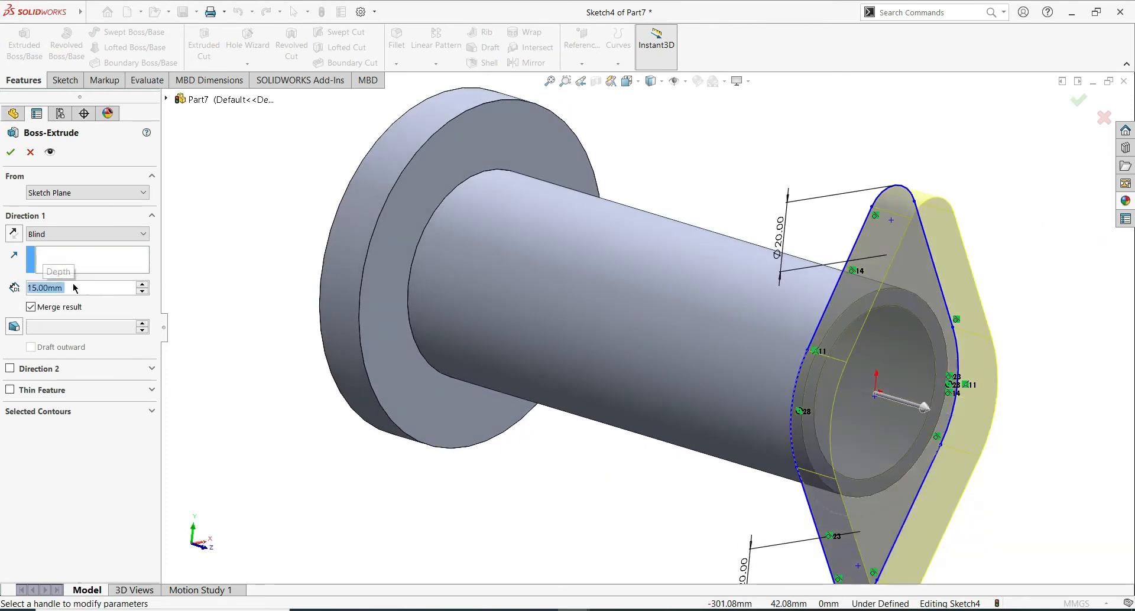
pyautogui.scroll(-1, 239, 320)
pyautogui.click(11, 152)
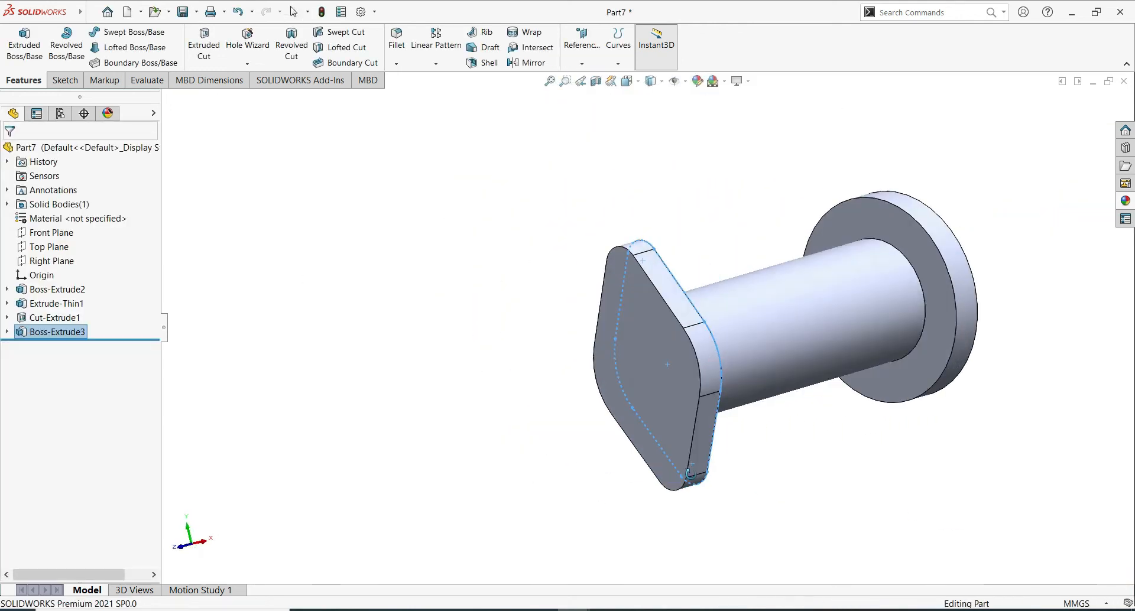
# Start a sketch on the round disc's outer face and sketch an origin-centred circle with a radius of about 38 mm.
pyautogui.click(536, 259)
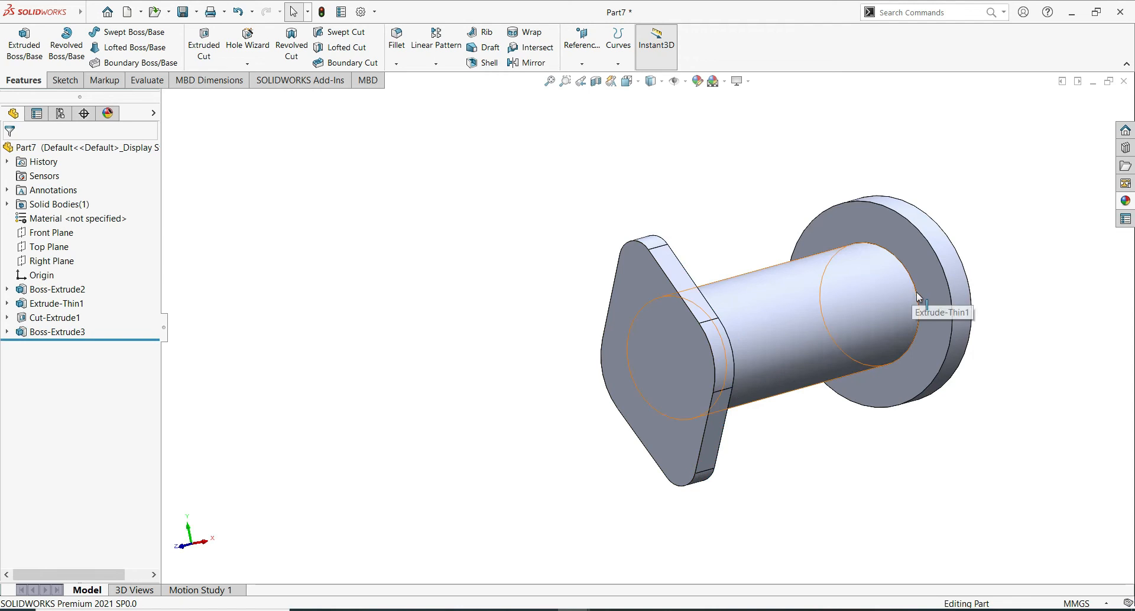
pyautogui.hotkey('ctrl', '2')
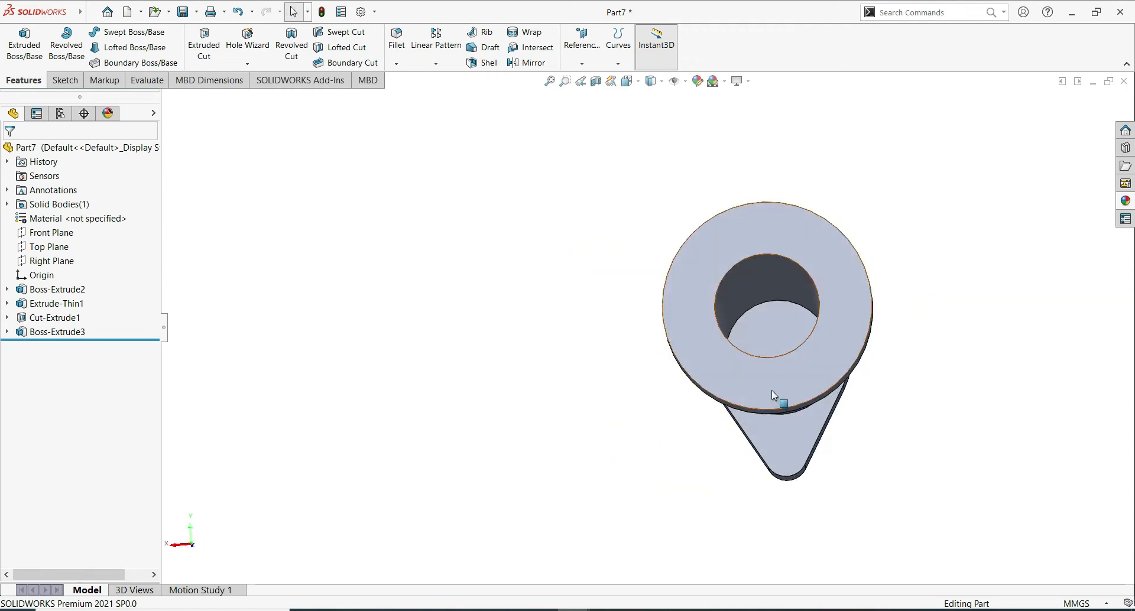
pyautogui.click(772, 390)
pyautogui.click(830, 355)
pyautogui.click(915, 422)
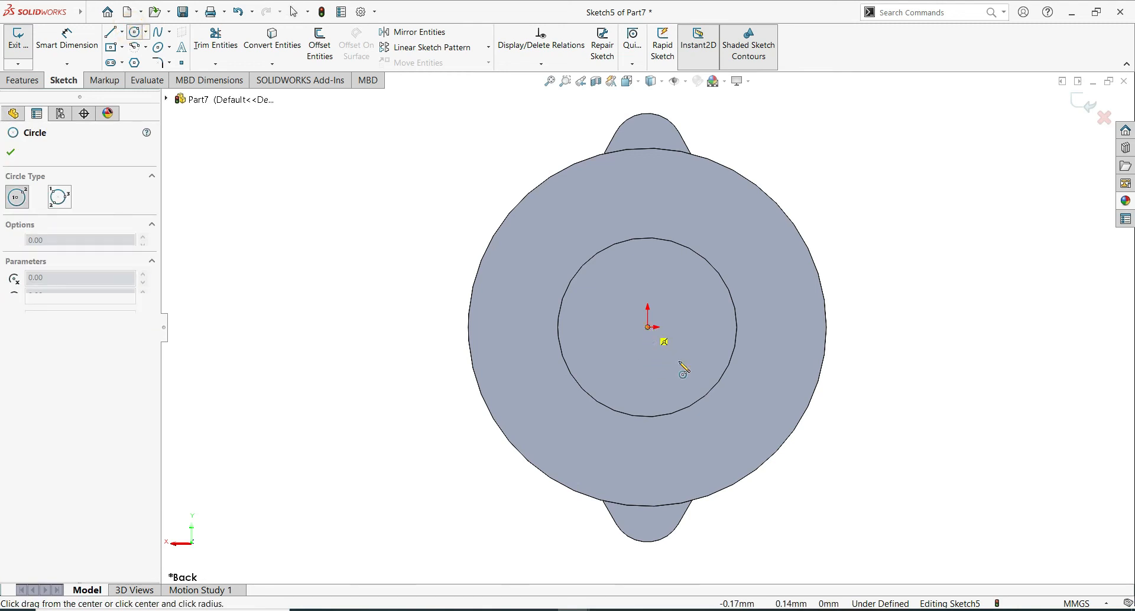
pyautogui.click(648, 327)
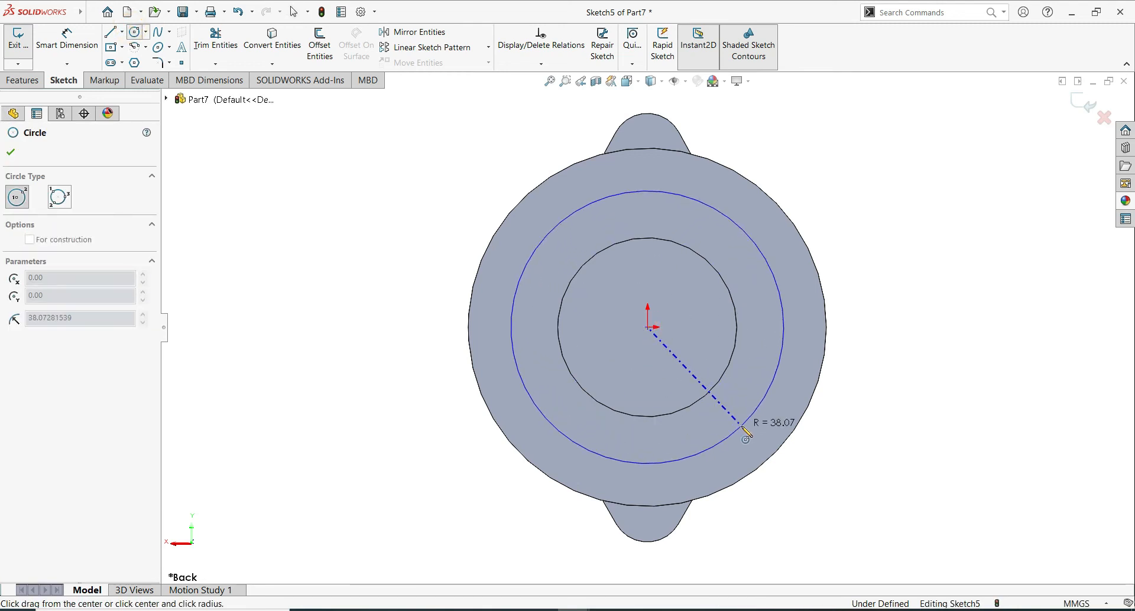
pyautogui.click(742, 425)
pyautogui.press('Escape')
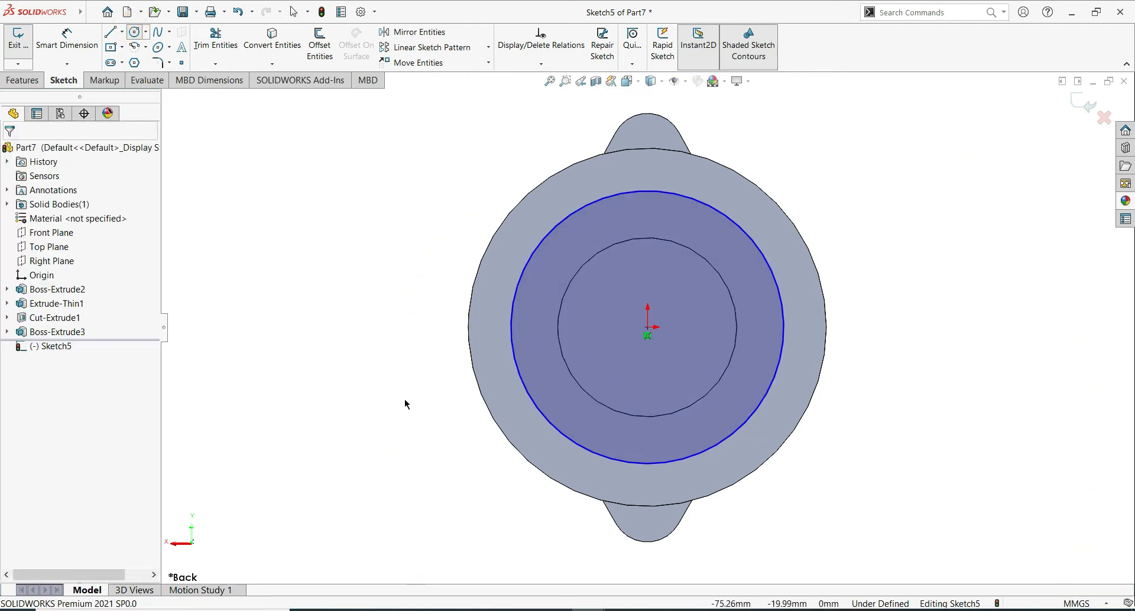
# Convert the new circle on the disc face to construction geometry.
pyautogui.click(546, 418)
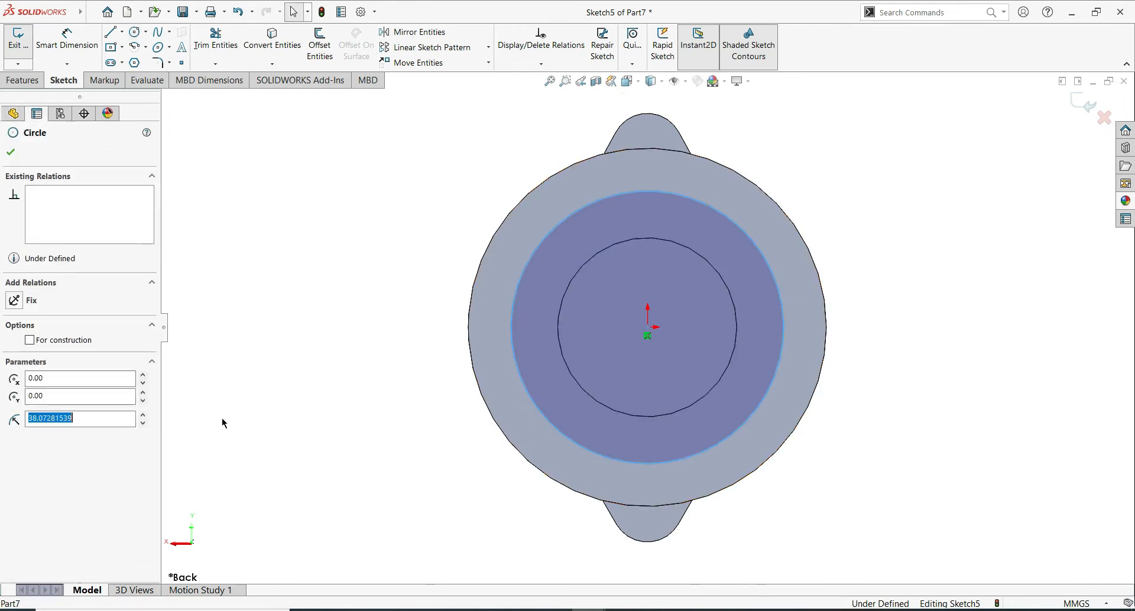
pyautogui.click(30, 340)
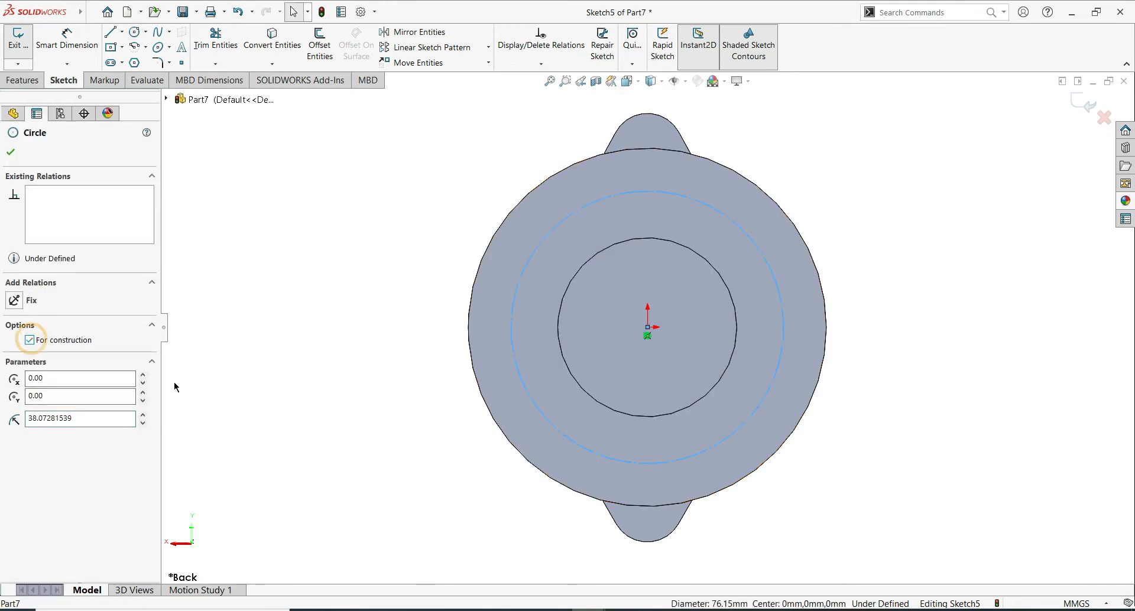
pyautogui.click(122, 35)
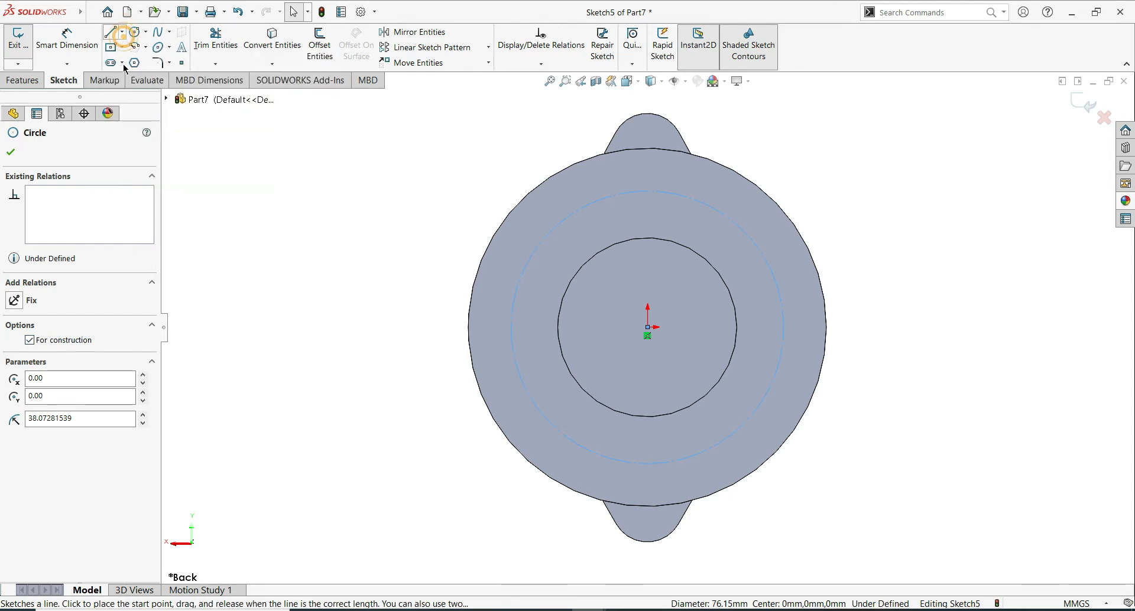
pyautogui.click(10, 152)
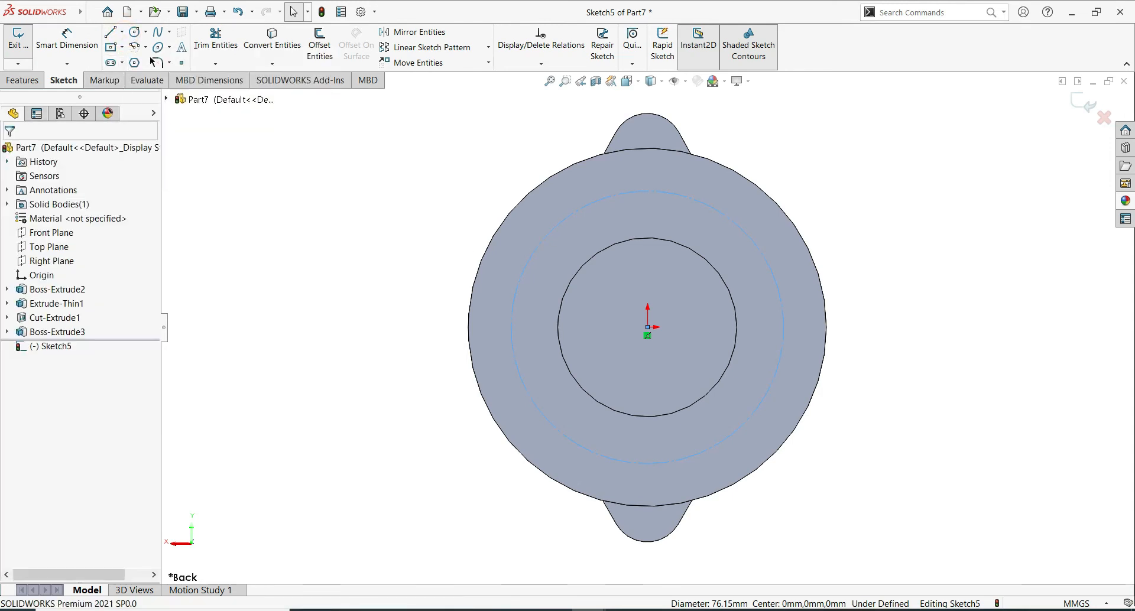
# Sketch a vertical centerline from the origin up to the top of the construction circle.
pyautogui.click(123, 33)
pyautogui.click(148, 54)
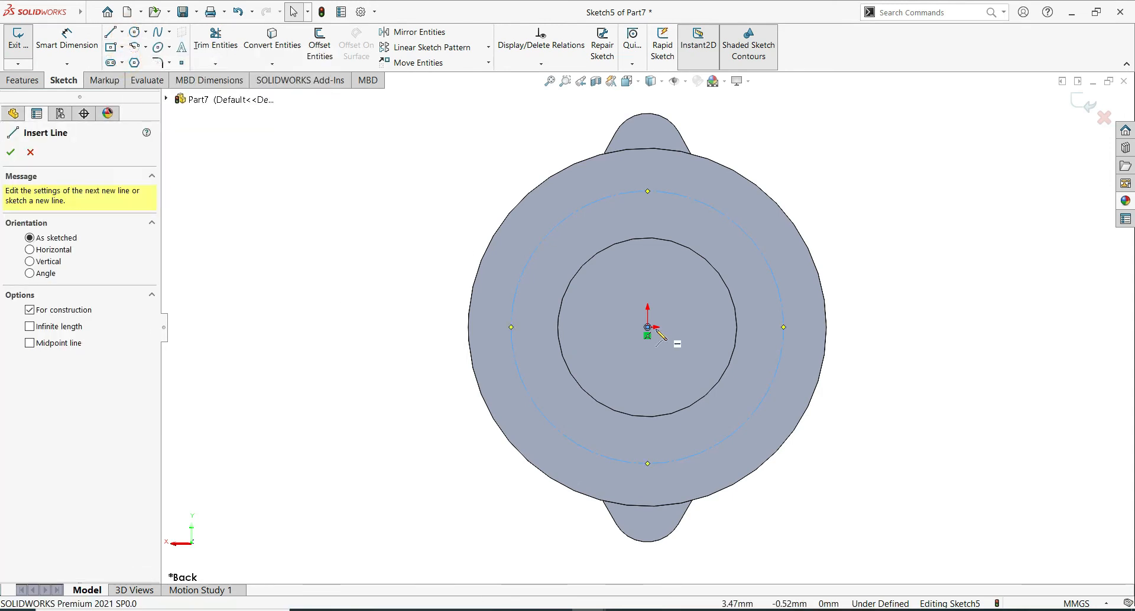
pyautogui.click(649, 326)
pyautogui.click(649, 191)
pyautogui.press('Escape')
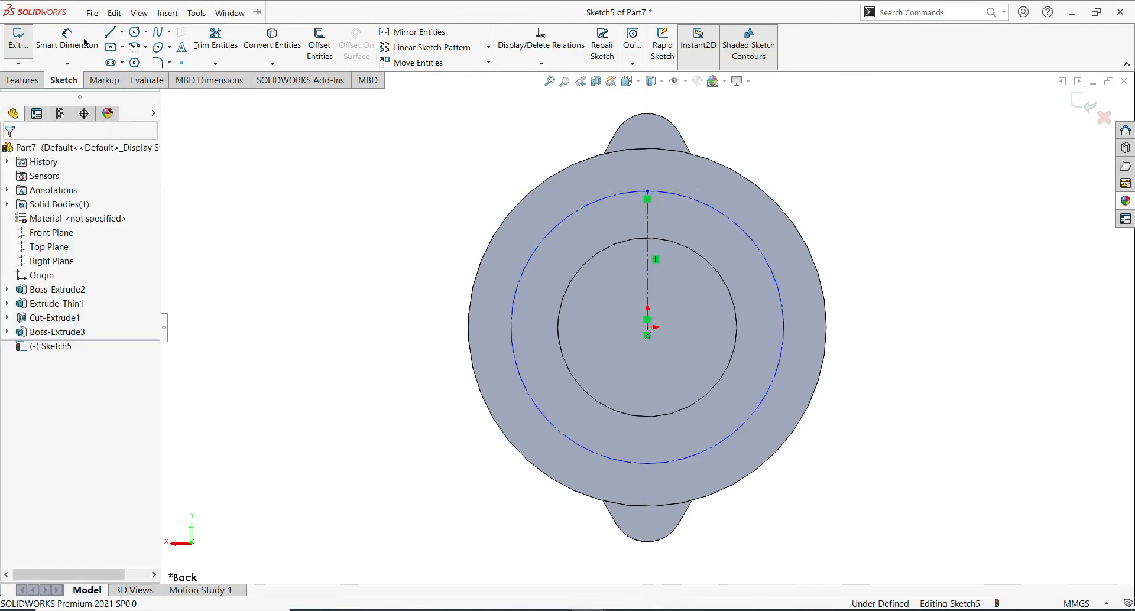
# Sketch a small circle centred on the centerline's upper end and dimension its diameter to 14 mm.
pyautogui.click(647, 191)
pyautogui.click(660, 213)
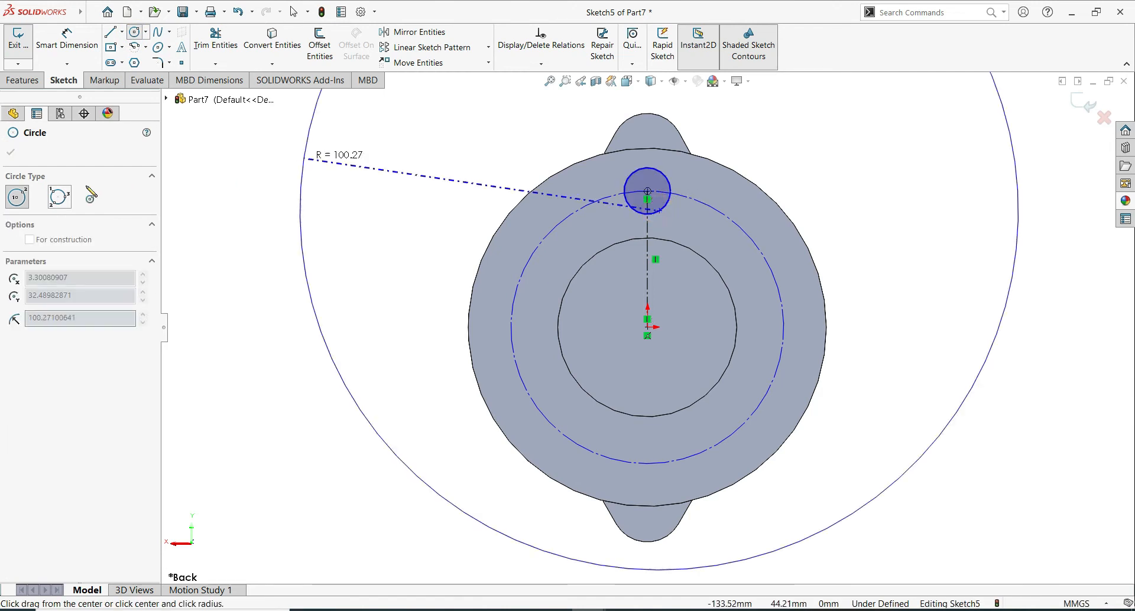
pyautogui.press('Escape')
pyautogui.click(651, 213)
pyautogui.click(465, 183)
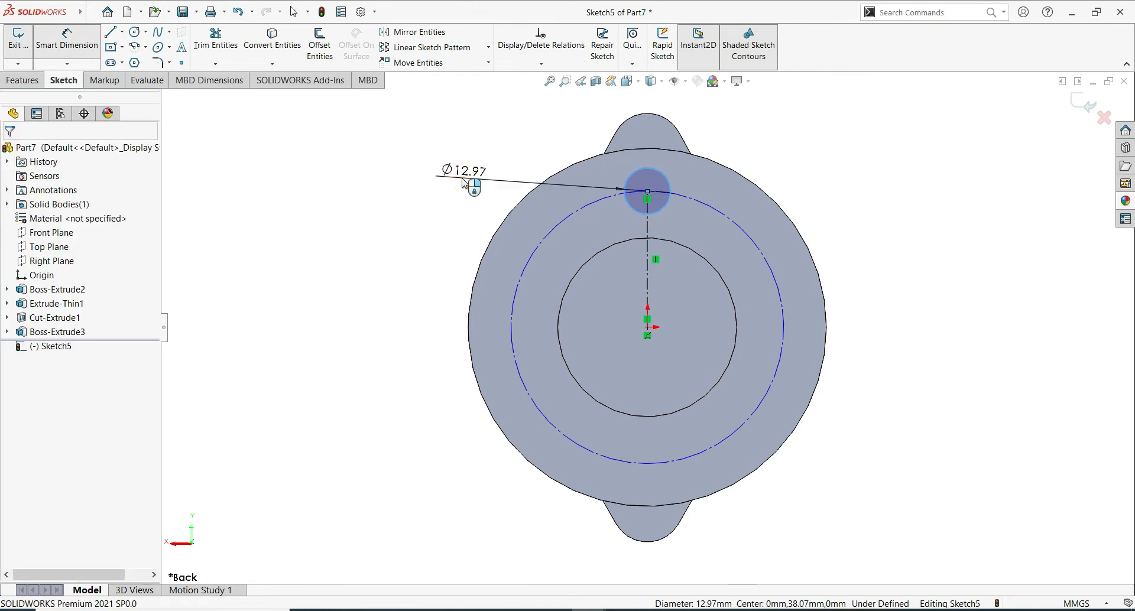
pyautogui.write('14')
pyautogui.press('Return')
# Set the small hole circle's diameter to 12 mm.
pyautogui.moveTo(397, 282); pyautogui.dragTo(332, 253, button='middle')
pyautogui.scroll(1, 257, 290)
pyautogui.moveTo(257, 291); pyautogui.dragTo(373, 292, button='middle')
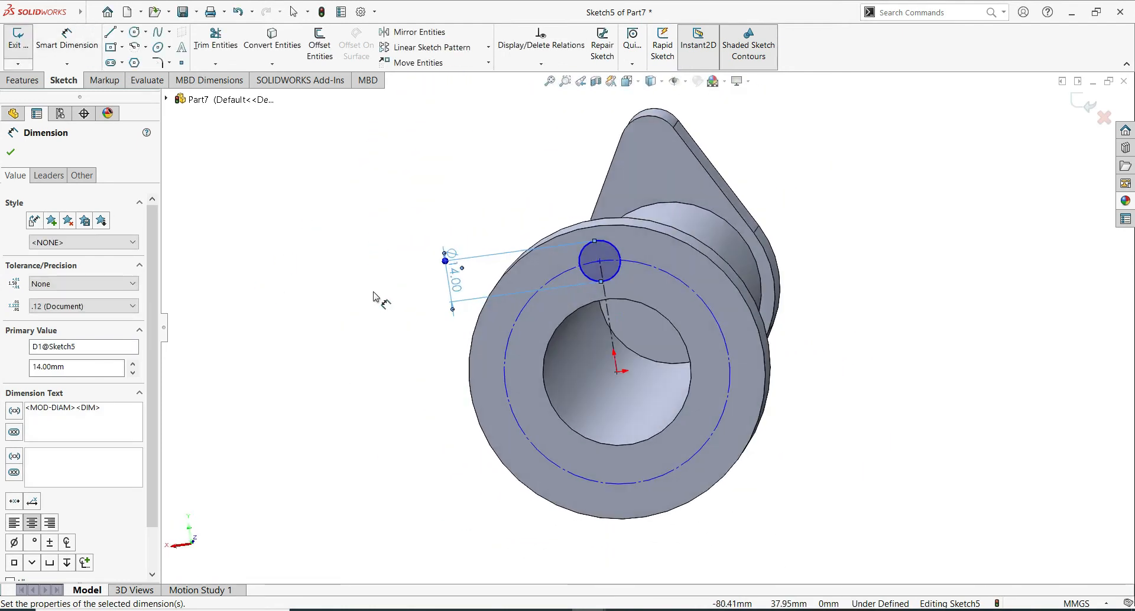
pyautogui.doubleClick(457, 271)
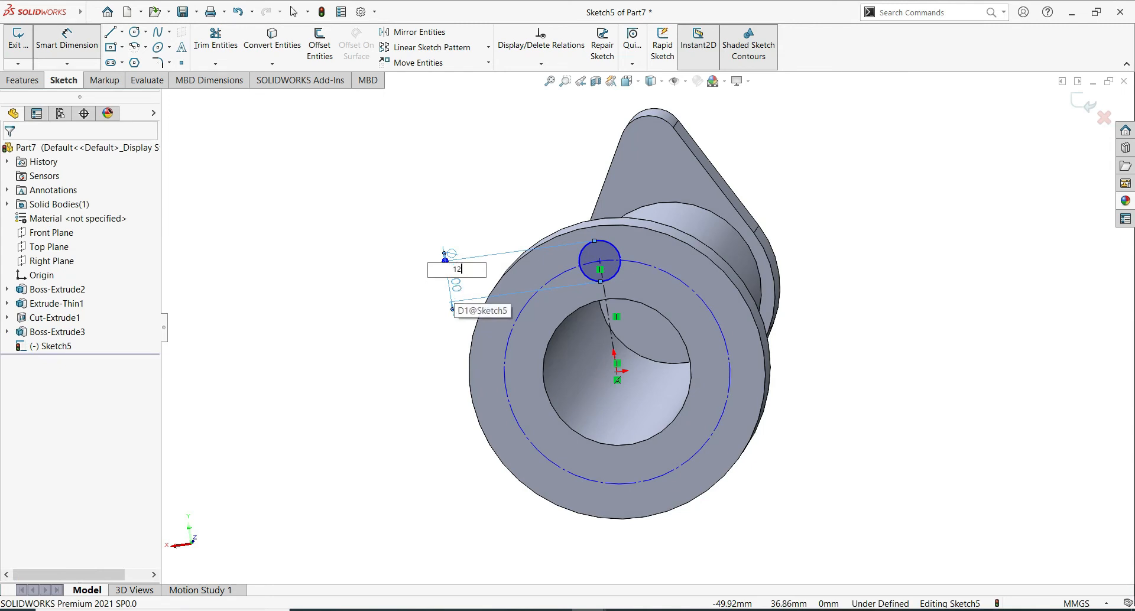
pyautogui.press('Return')
pyautogui.press('Escape')
# Cut the 12 mm circle 15 mm deep into the disc as a blind extruded cut.
pyautogui.moveTo(408, 320); pyautogui.dragTo(419, 324, button='middle')
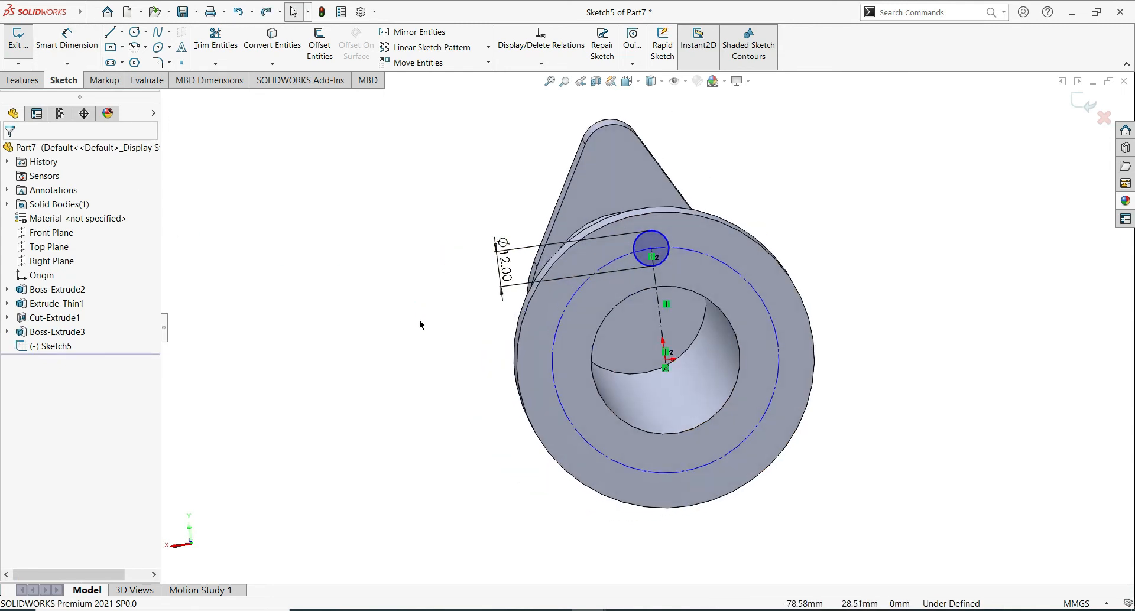
pyautogui.click(23, 80)
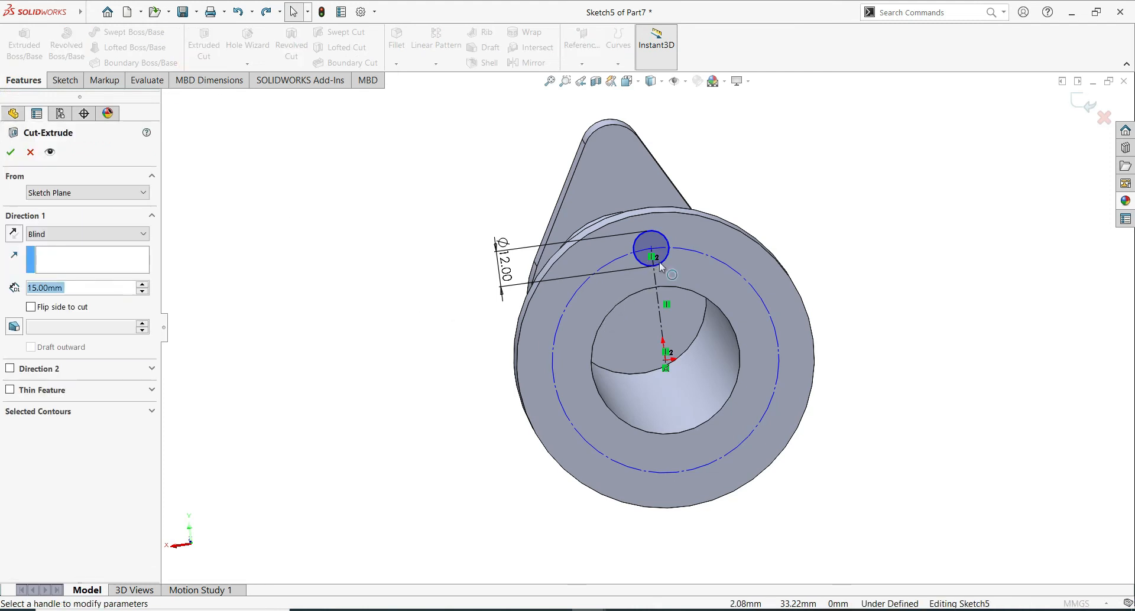
pyautogui.click(10, 153)
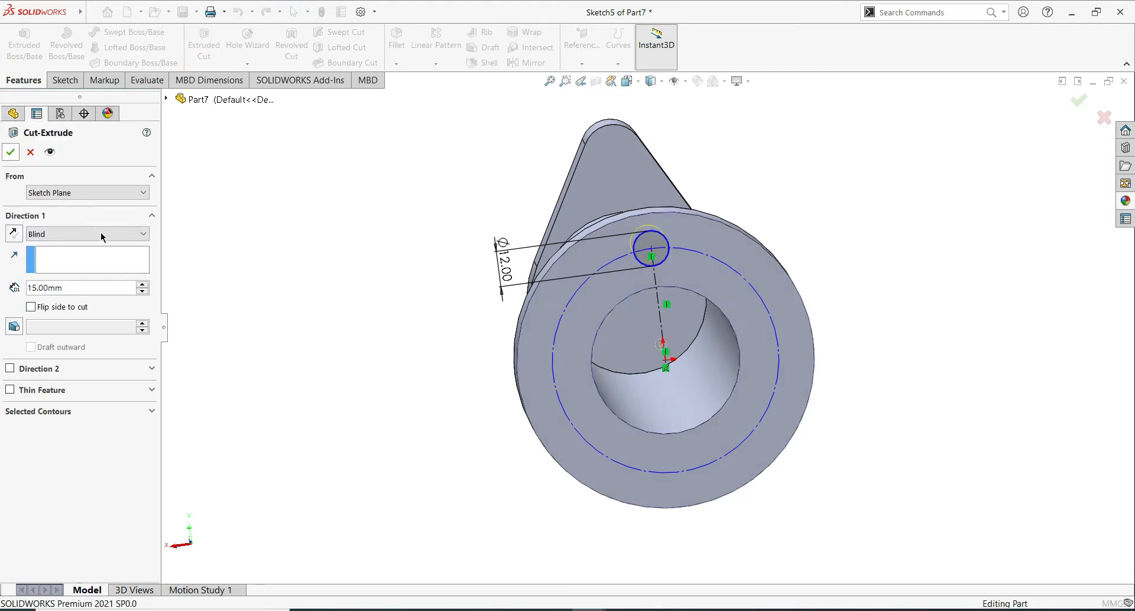
# Circular-pattern the hole cut around the bore edge with 6 equally spaced instances over 360 degrees.
pyautogui.click(436, 63)
pyautogui.click(440, 91)
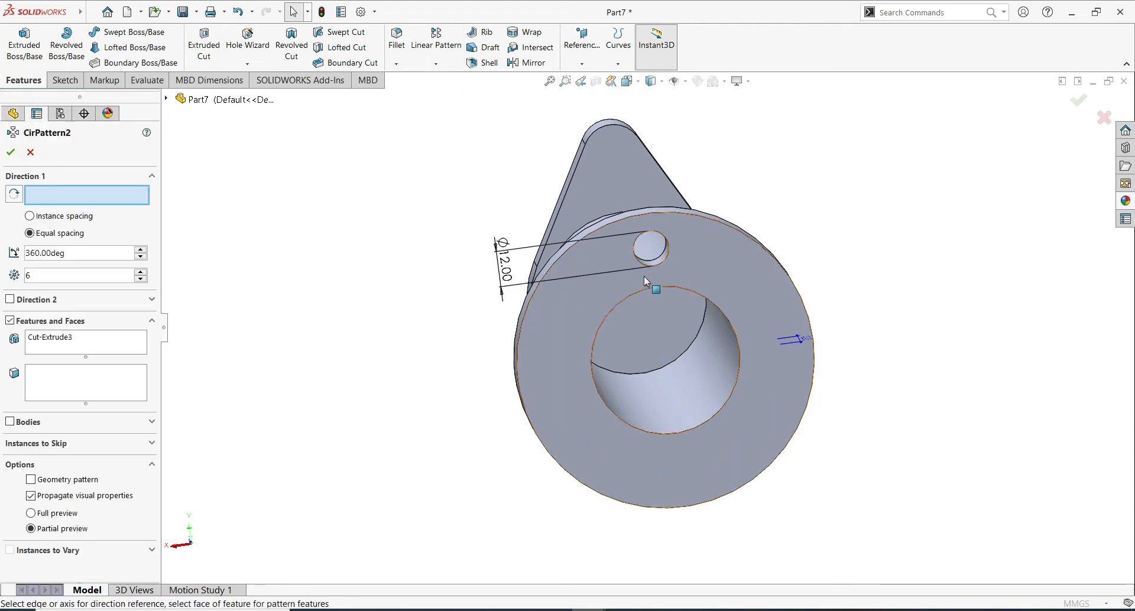
pyautogui.click(612, 410)
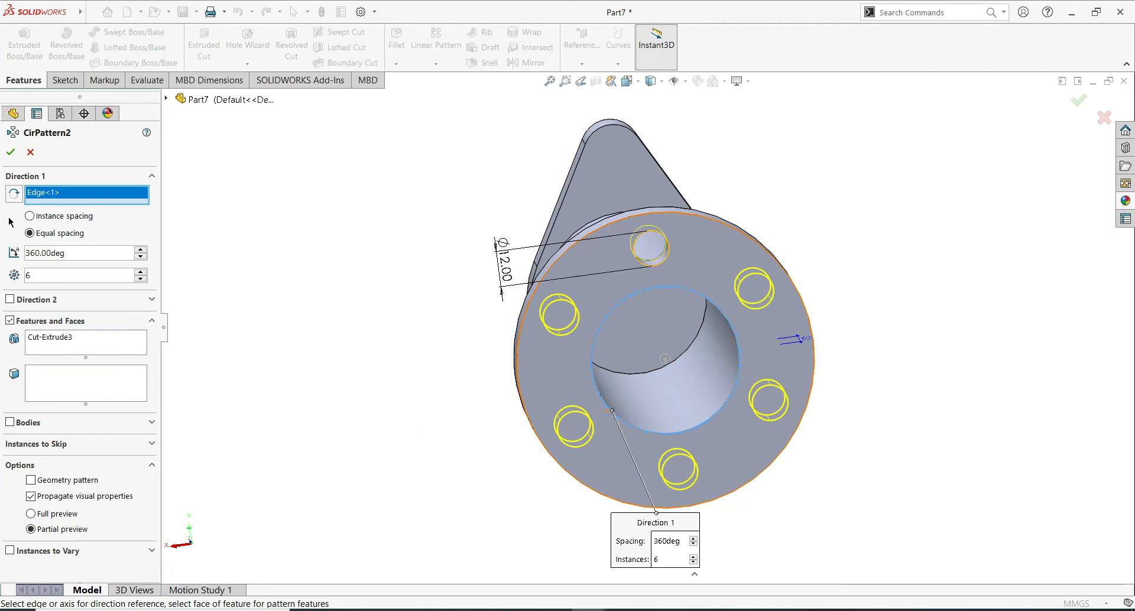
pyautogui.press('Return')
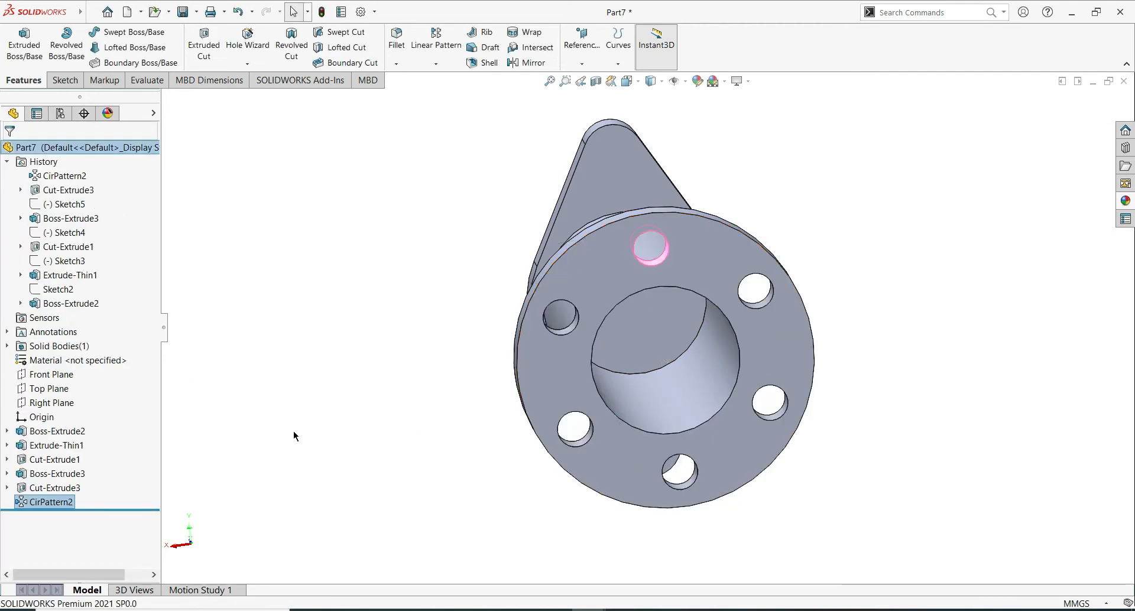
# Start a sketch on the outer face of the two-lobed end flange.
pyautogui.moveTo(293, 431); pyautogui.dragTo(289, 377, button='middle')
pyautogui.moveTo(820, 486); pyautogui.dragTo(611, 354, button='middle')
pyautogui.click(661, 376)
pyautogui.click(680, 317)
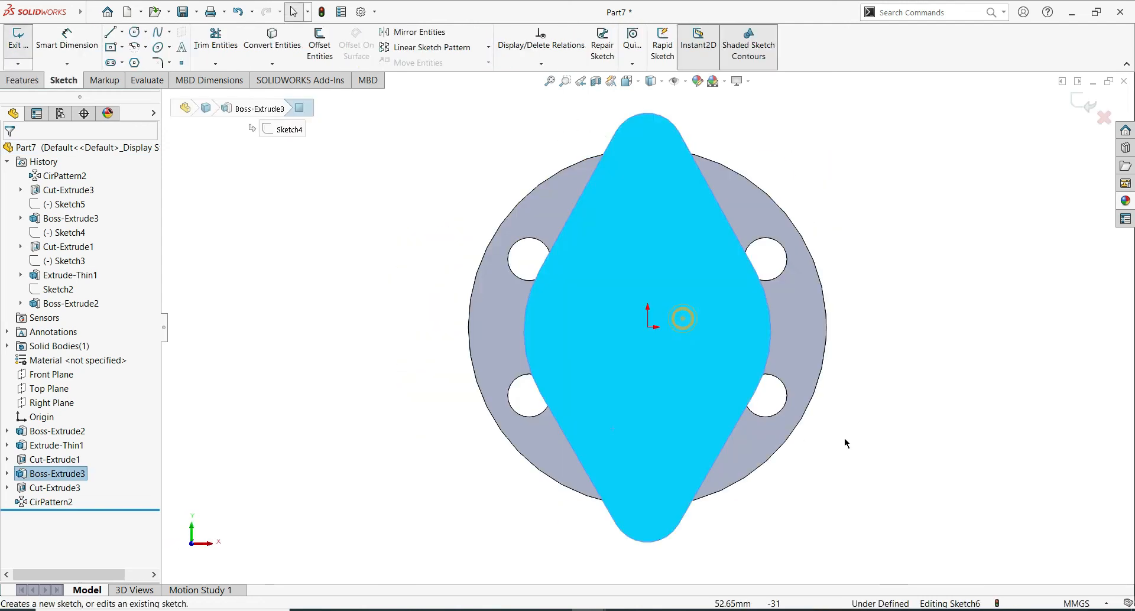
pyautogui.click(122, 31)
pyautogui.click(116, 63)
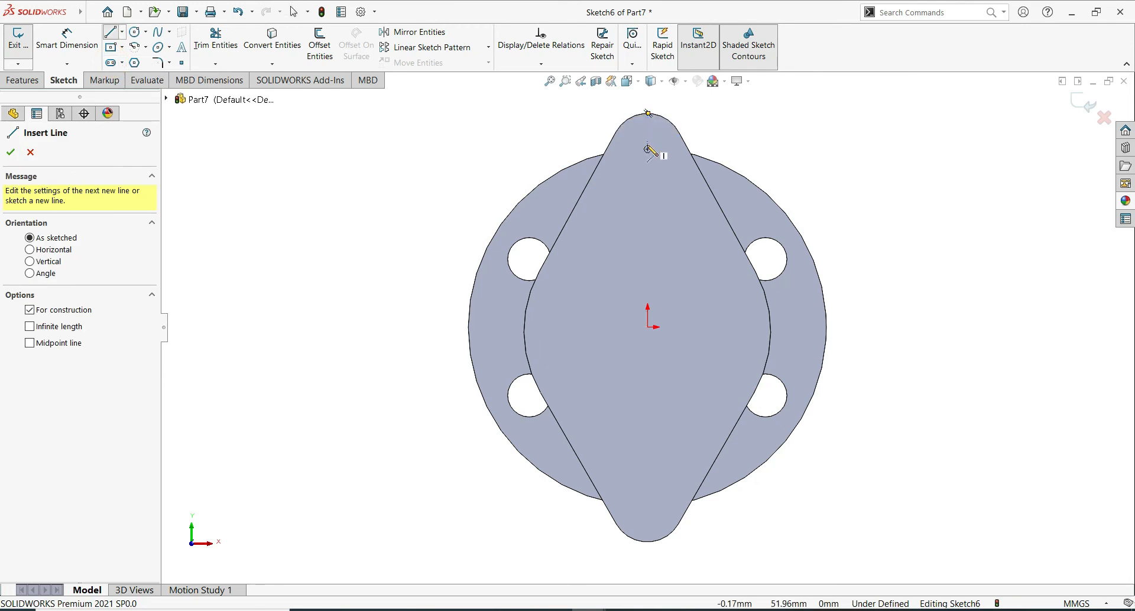
pyautogui.click(29, 153)
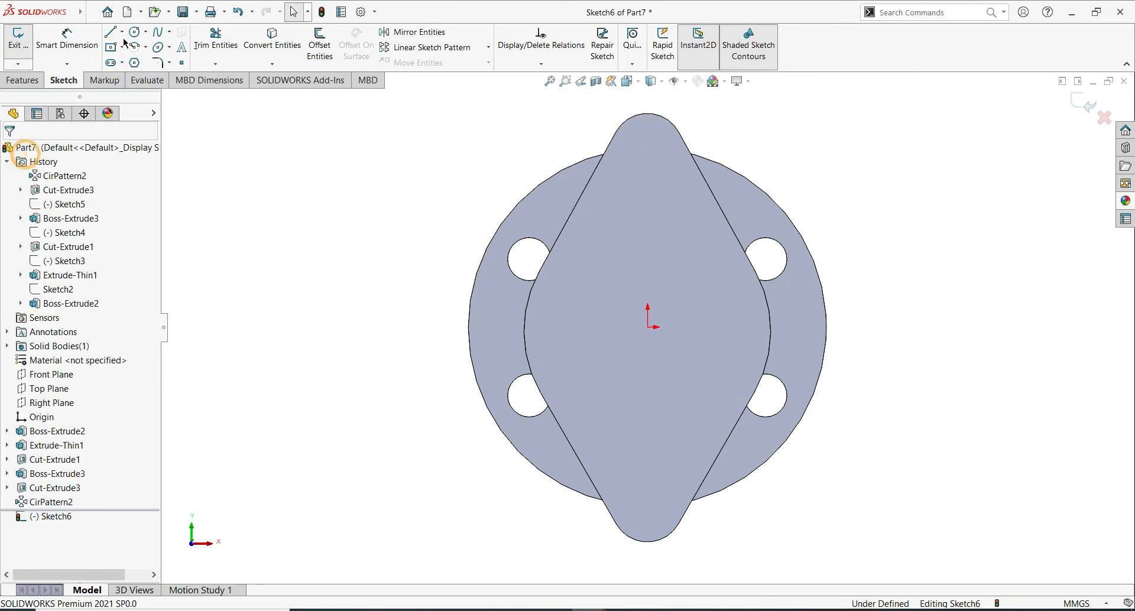
# Sketch one circle in each lobe, vertically aligned with the origin, about 11.3 mm diameter in the upper and 12.2 mm in the lower.
pyautogui.click(647, 150)
pyautogui.click(663, 177)
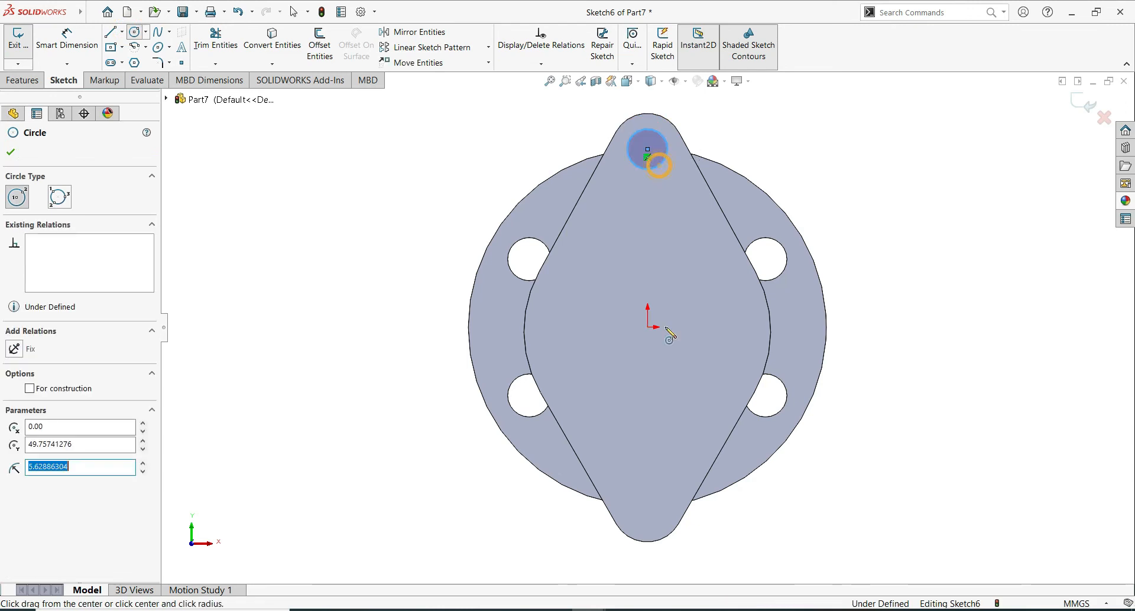
pyautogui.click(648, 507)
pyautogui.click(664, 522)
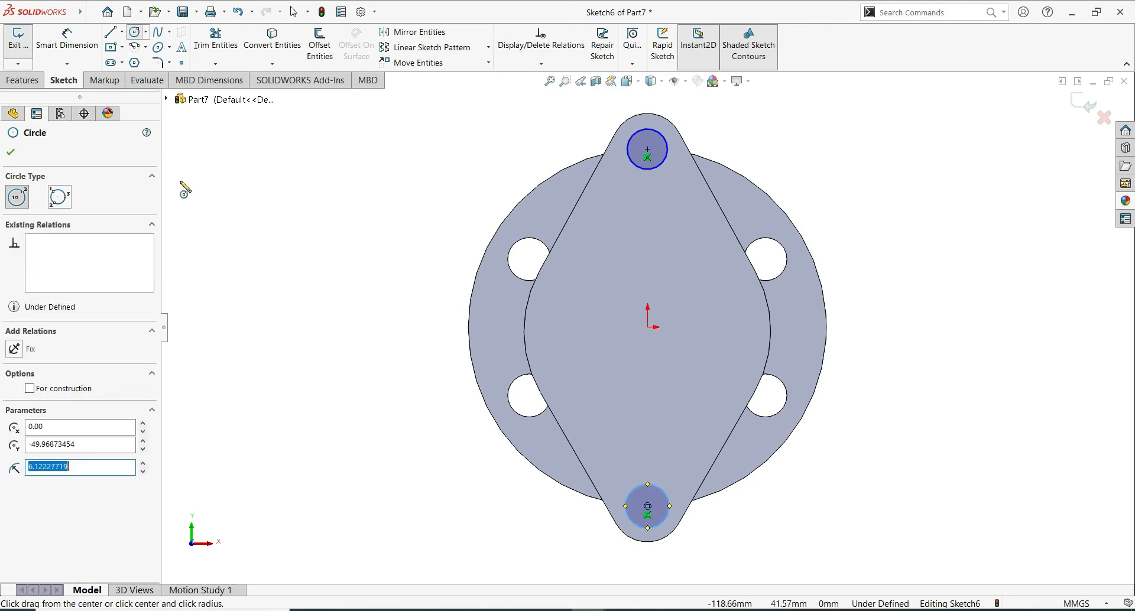
pyautogui.click(11, 152)
# Dimension the upper lobe circle's diameter to 12 mm.
pyautogui.click(66, 38)
pyautogui.click(662, 165)
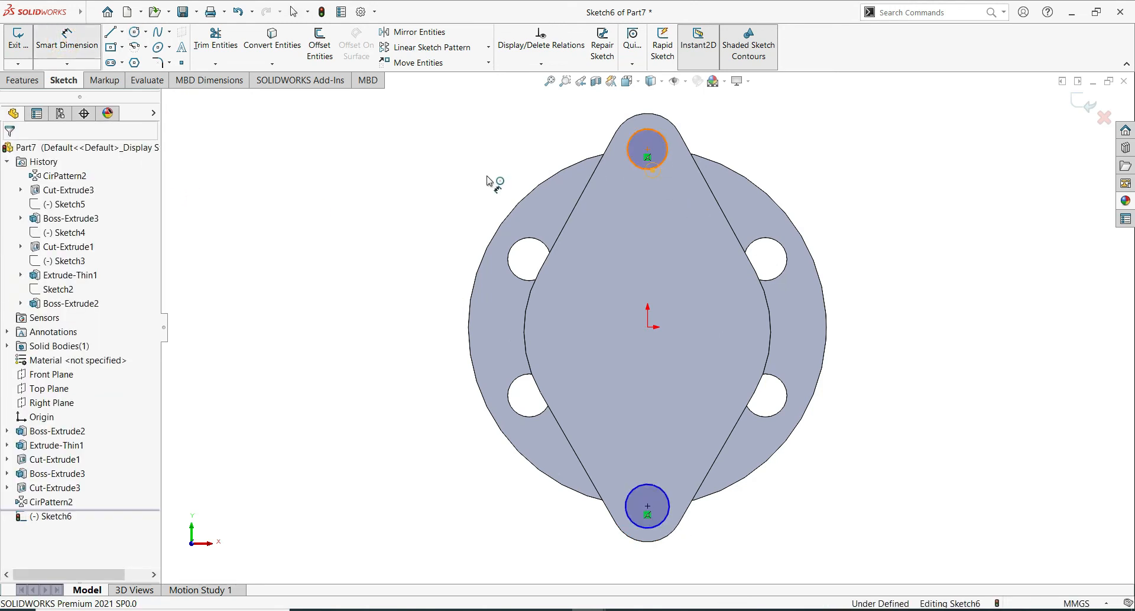
pyautogui.click(430, 164)
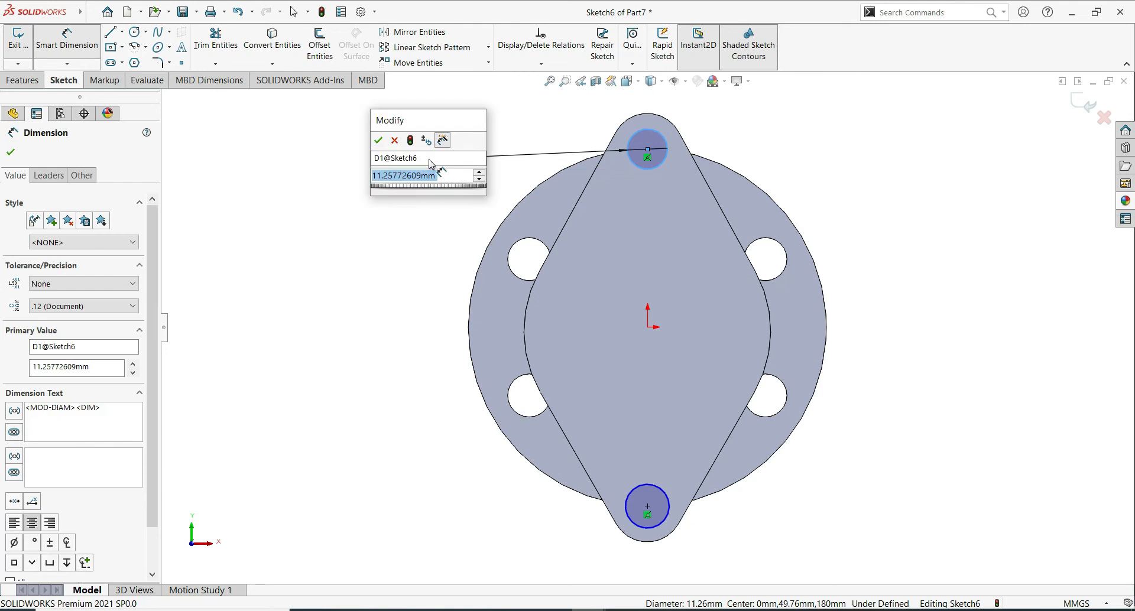
pyautogui.click(428, 158)
pyautogui.write('12')
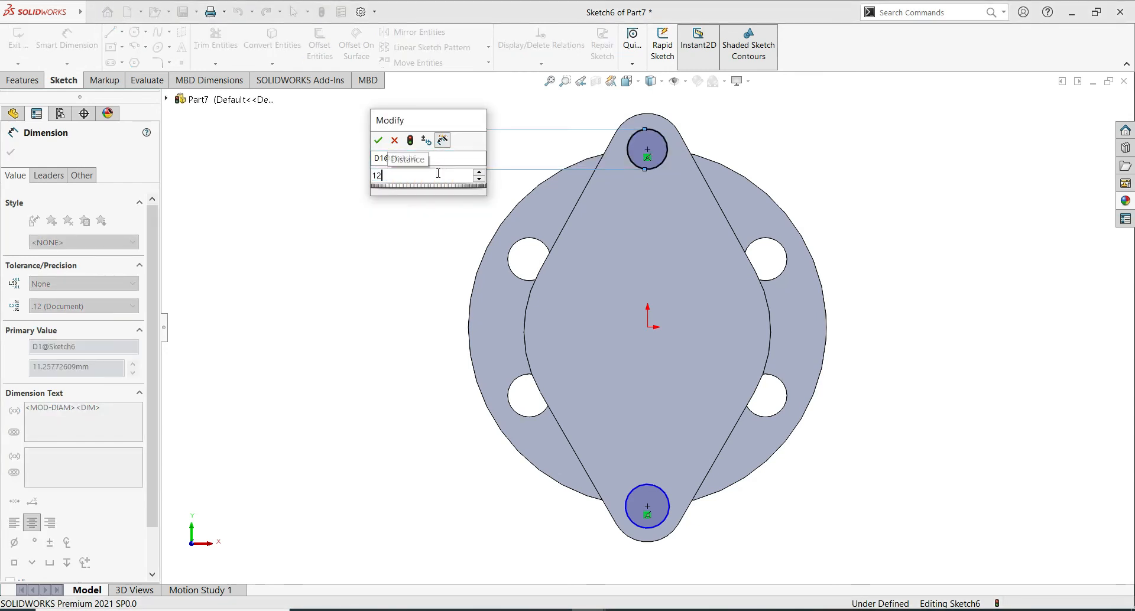
pyautogui.press('Return')
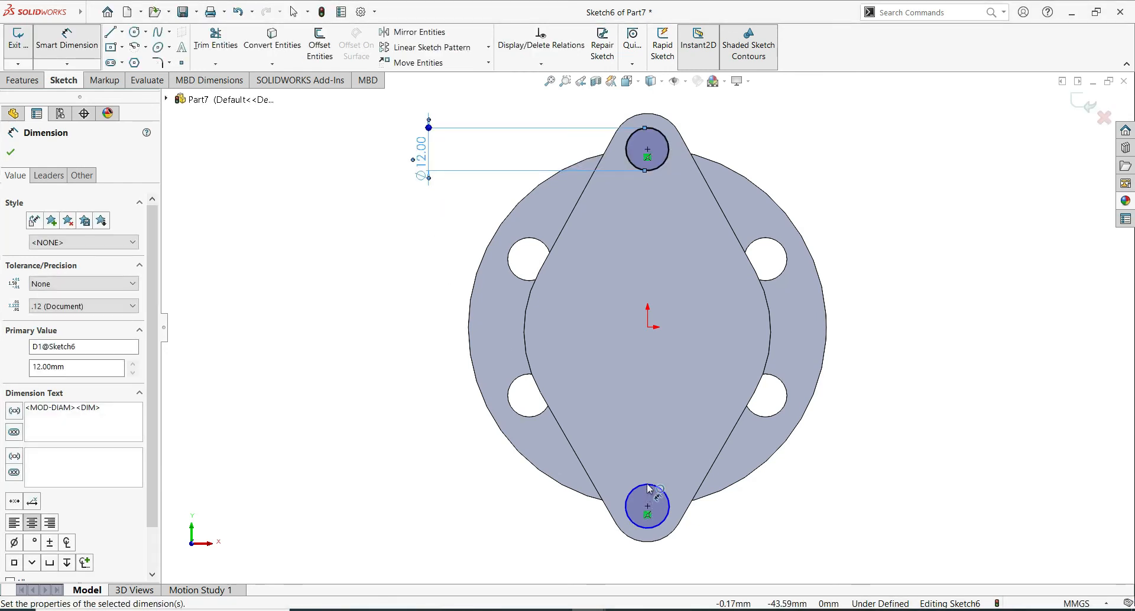
# Dimension the lower lobe circle's diameter to 12 mm.
pyautogui.click(650, 454)
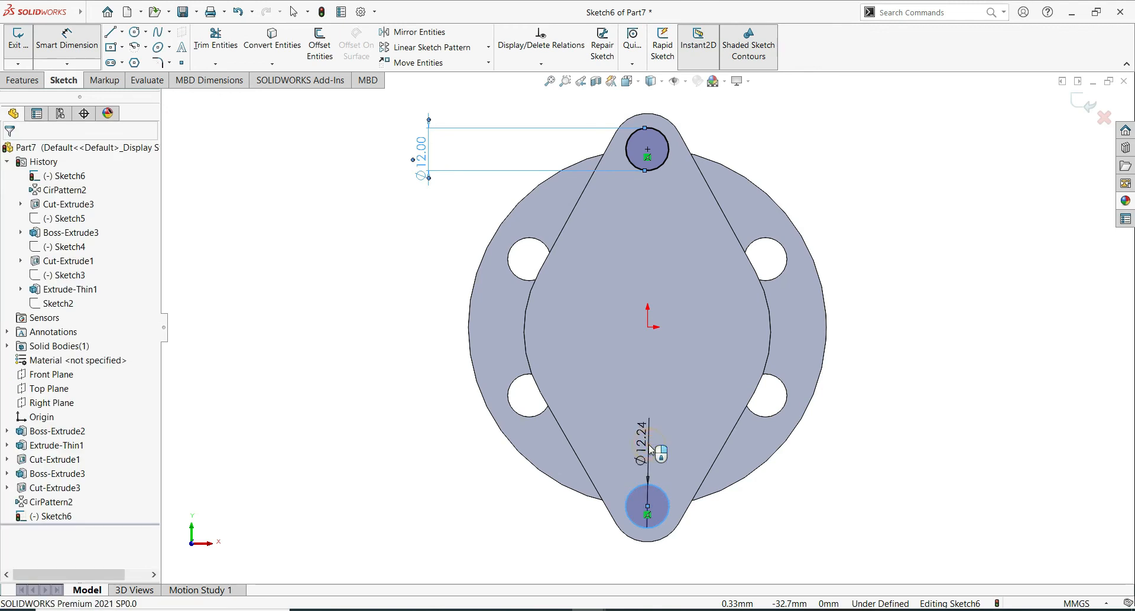
pyautogui.click(650, 452)
pyautogui.doubleClick(668, 463)
pyautogui.write('12')
pyautogui.press('Return')
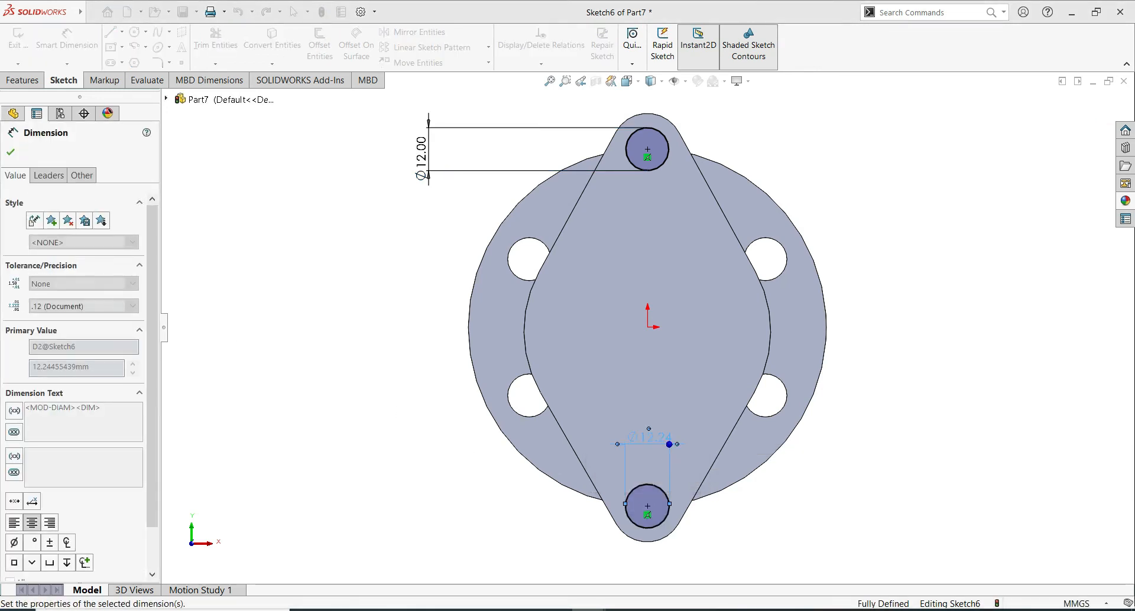
pyautogui.click(15, 153)
# Cut both 12 mm lobe circles 15 mm deep through the end flange as a blind extruded cut.
pyautogui.click(23, 81)
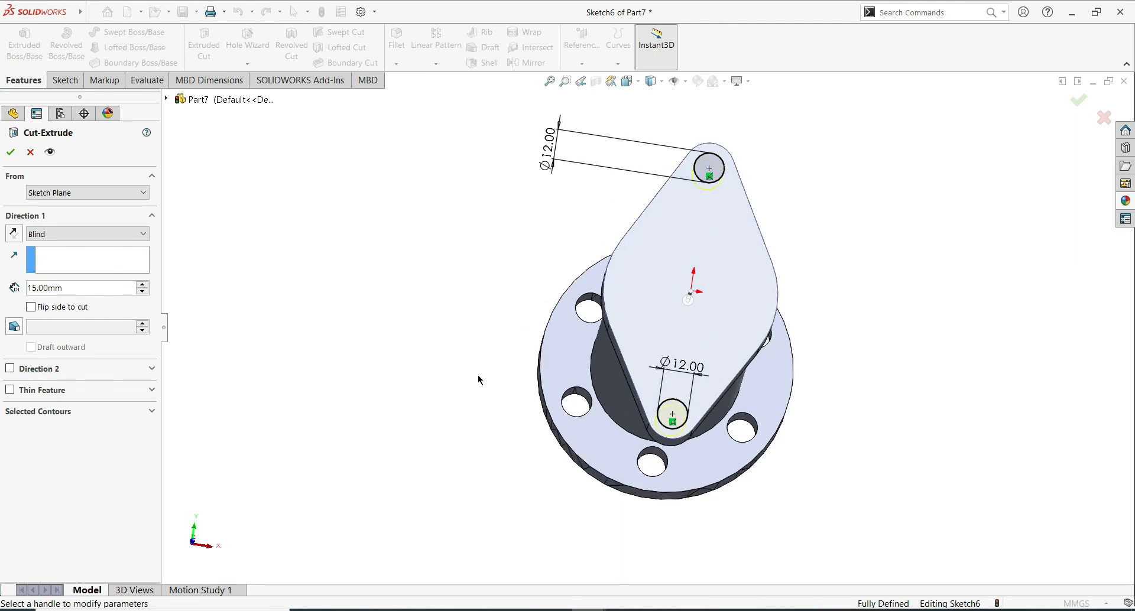
pyautogui.click(10, 153)
pyautogui.moveTo(705, 494); pyautogui.dragTo(644, 156, button='middle')
pyautogui.click(715, 85)
pyautogui.click(734, 111)
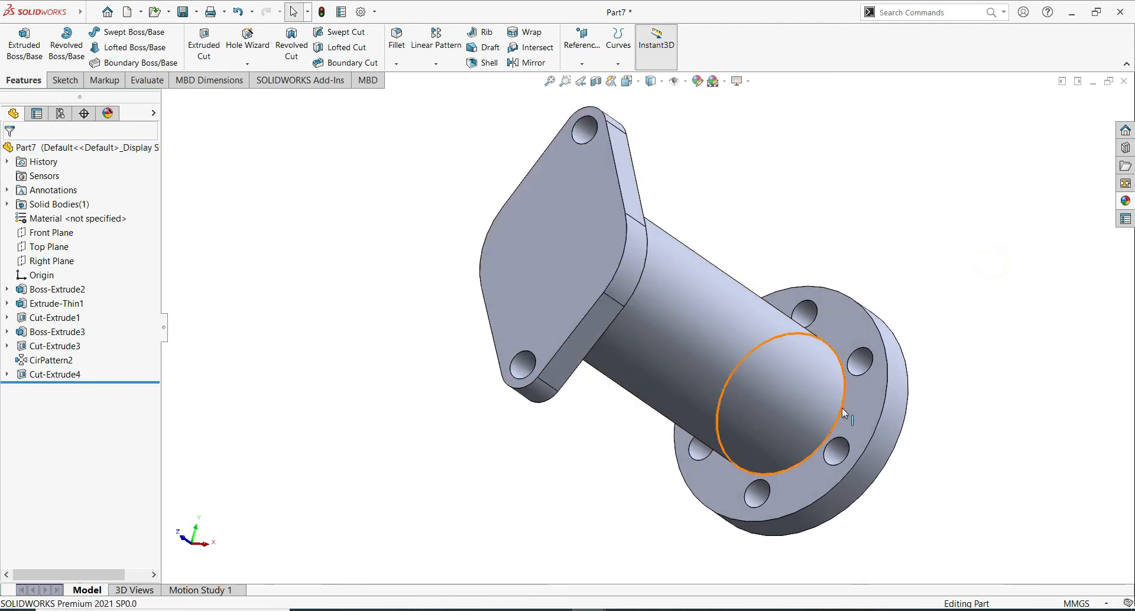
# Fillet the circular edge where the pipe meets the round disc with a 1 mm radius.
pyautogui.click(843, 438)
pyautogui.click(396, 64)
pyautogui.click(395, 77)
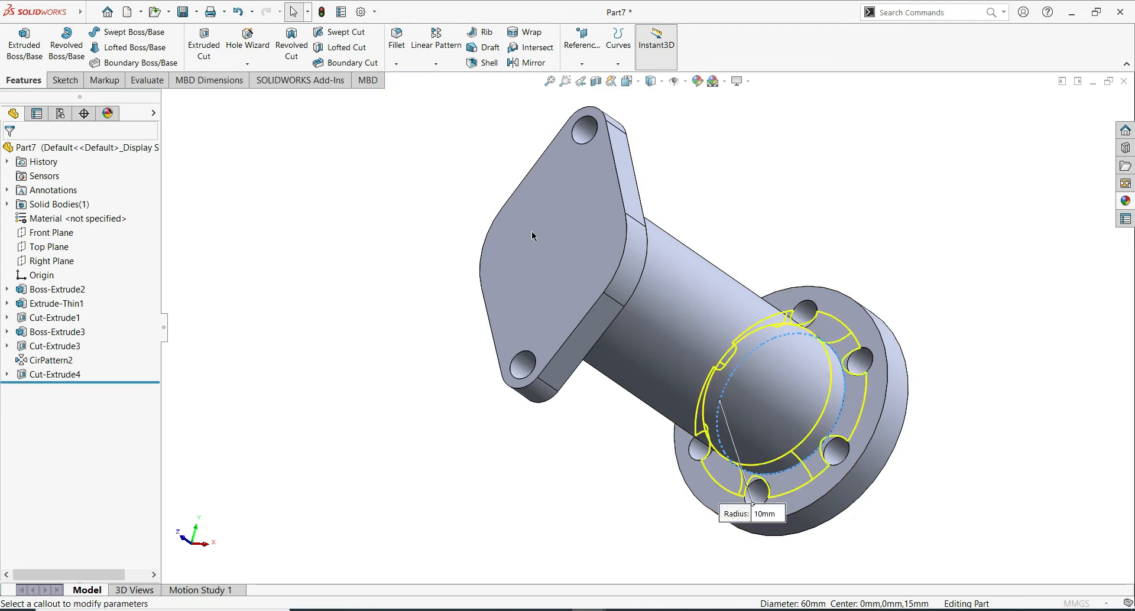
pyautogui.write('1')
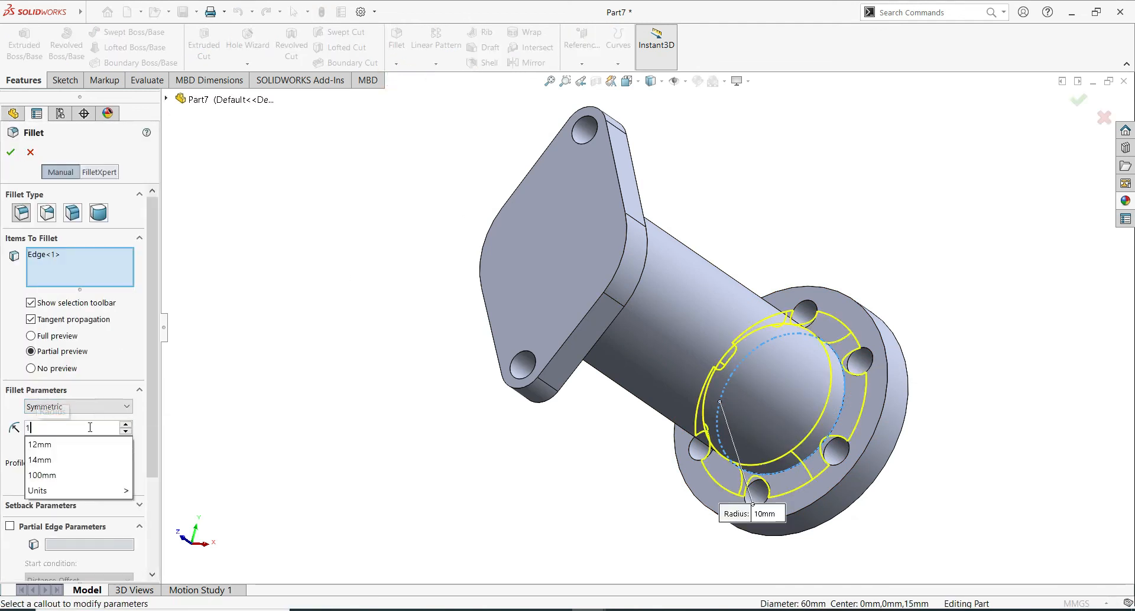
pyautogui.press('Return')
pyautogui.write('2')
pyautogui.press('Return')
pyautogui.write('1')
pyautogui.press('Return')
pyautogui.click(12, 153)
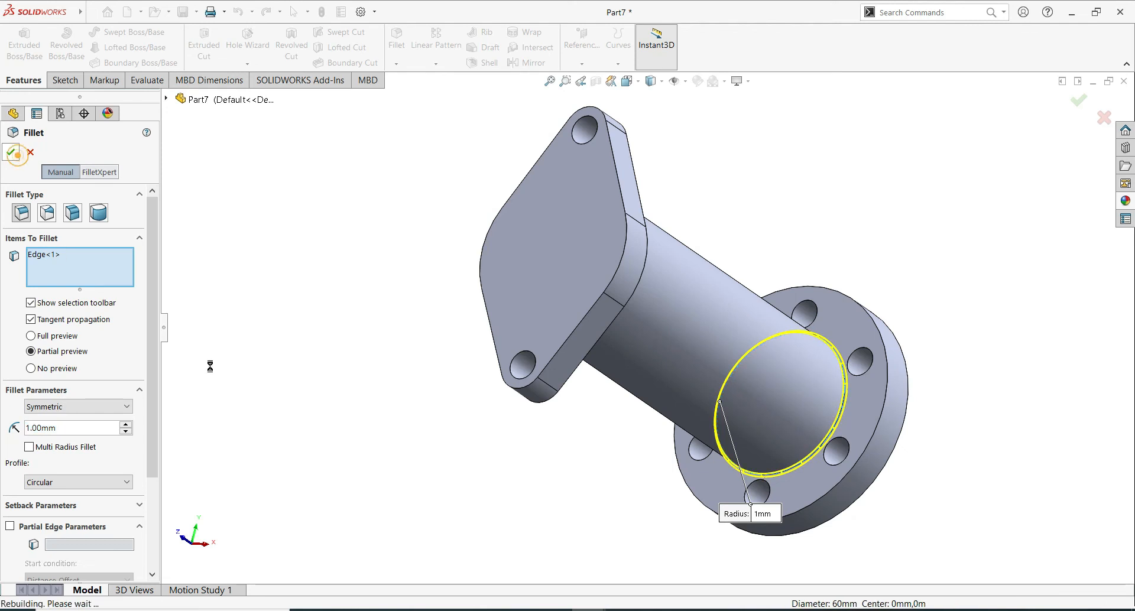
pyautogui.moveTo(912, 469); pyautogui.dragTo(619, 364, button='middle')
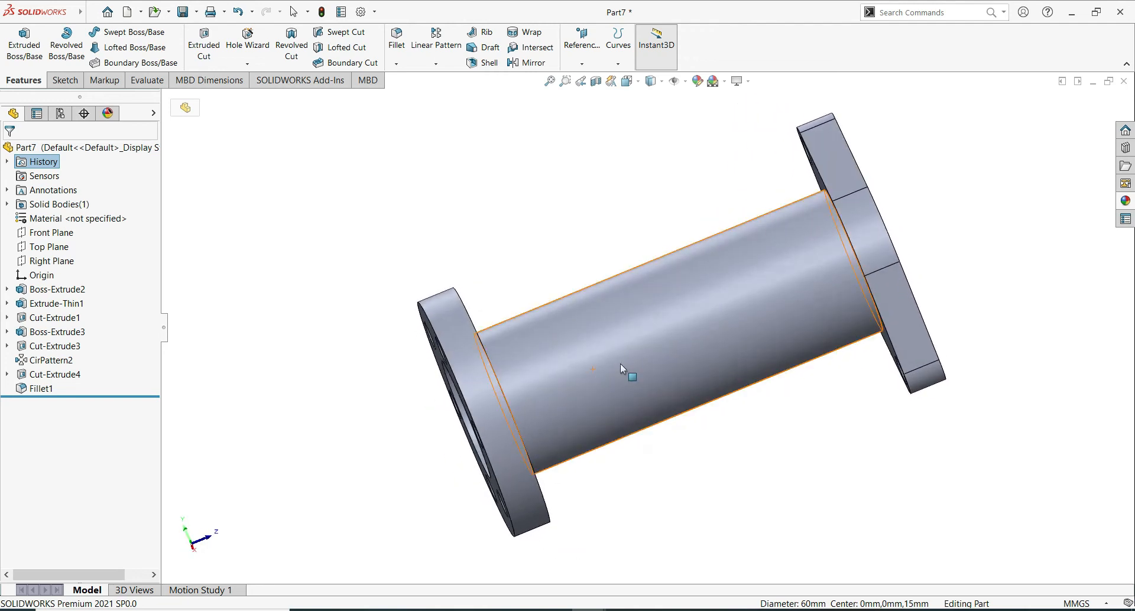
pyautogui.click(622, 361)
pyautogui.press('space')
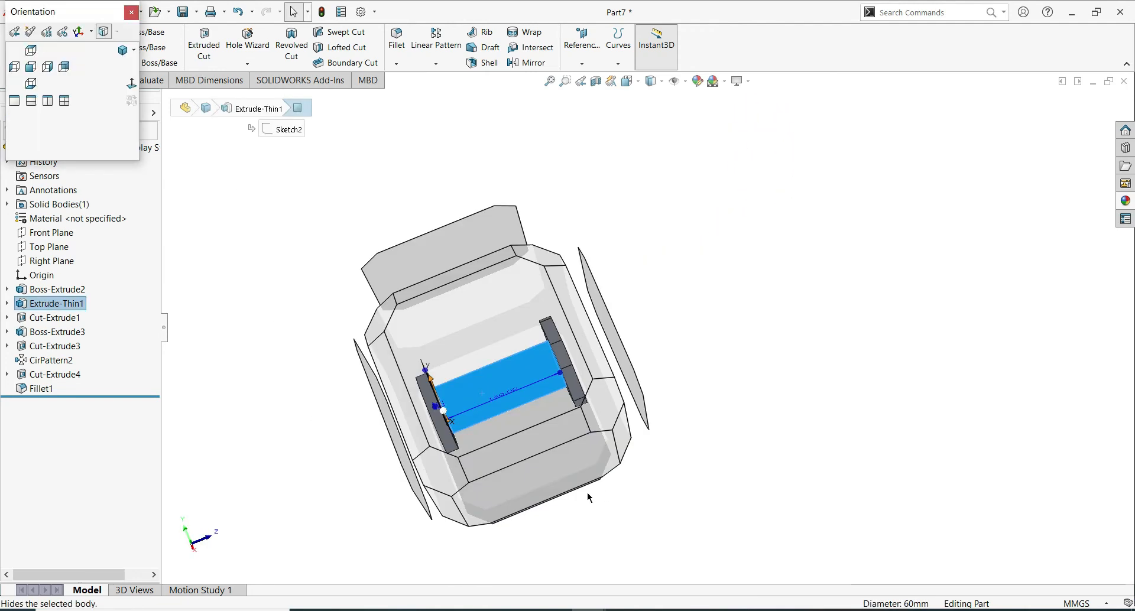
pyautogui.click(508, 391)
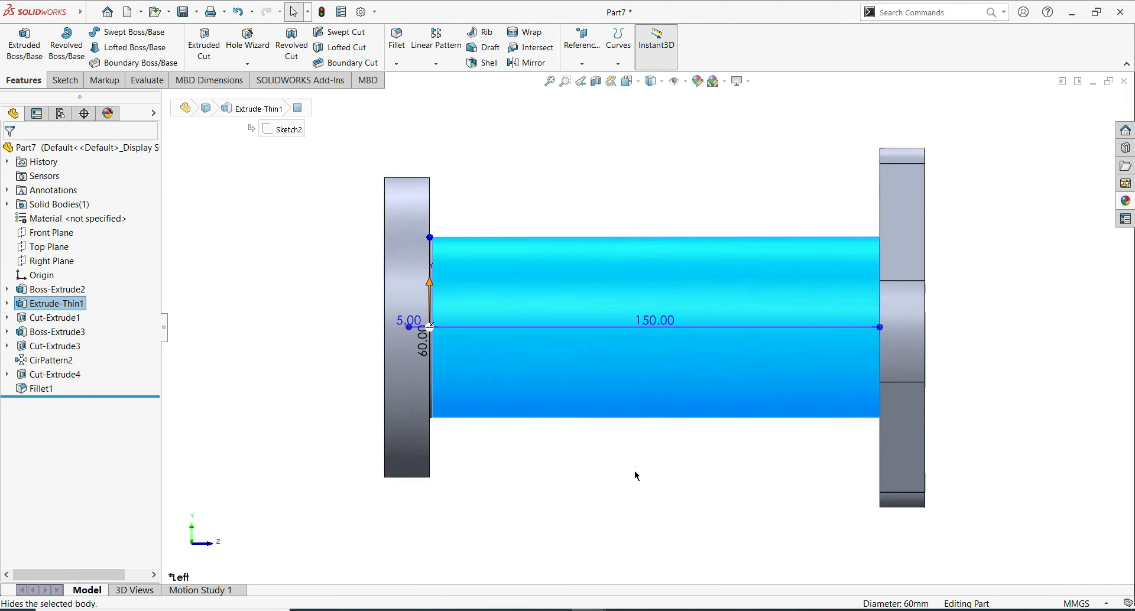
pyautogui.click(634, 470)
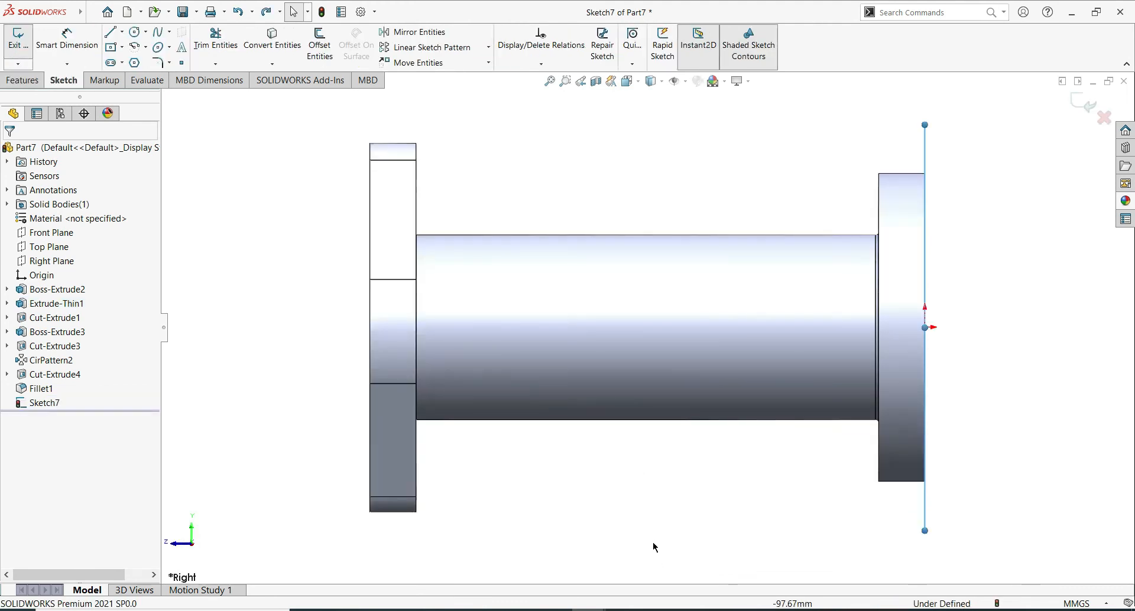
pyautogui.moveTo(653, 541); pyautogui.dragTo(704, 524, button='middle')
pyautogui.scroll(3, 753, 527)
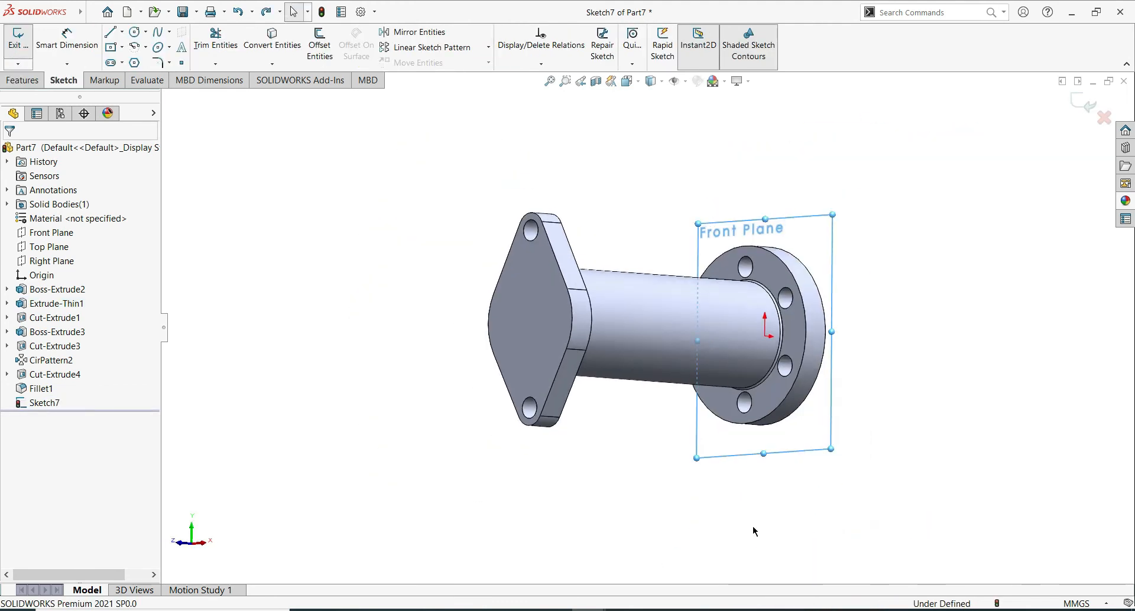
pyautogui.doubleClick(859, 539)
# Apply the brushed steel appearance from the Metal steel category to the whole part.
pyautogui.click(955, 211)
pyautogui.click(837, 249)
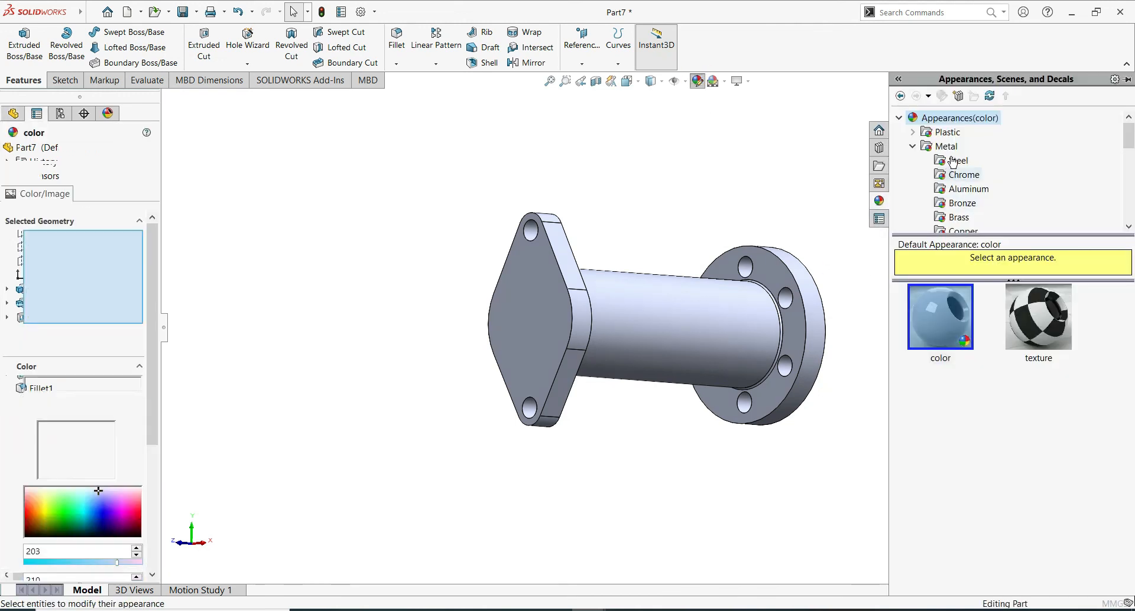
pyautogui.click(954, 160)
pyautogui.click(1038, 320)
pyautogui.click(801, 440)
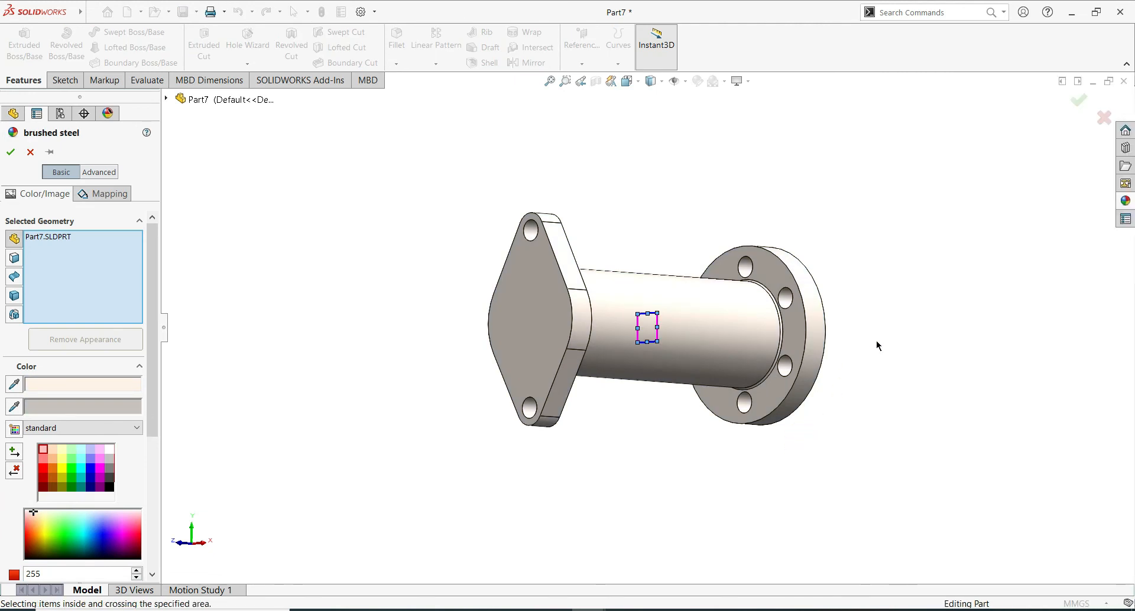
pyautogui.click(11, 153)
pyautogui.moveTo(858, 417)
pyautogui.mouseDown(button='middle')
pyautogui.moveTo(684, 427)
pyautogui.moveTo(659, 449)
pyautogui.moveTo(610, 449)
pyautogui.moveTo(609, 436)
pyautogui.moveTo(635, 501)
pyautogui.moveTo(643, 488)
pyautogui.mouseUp(button='middle')
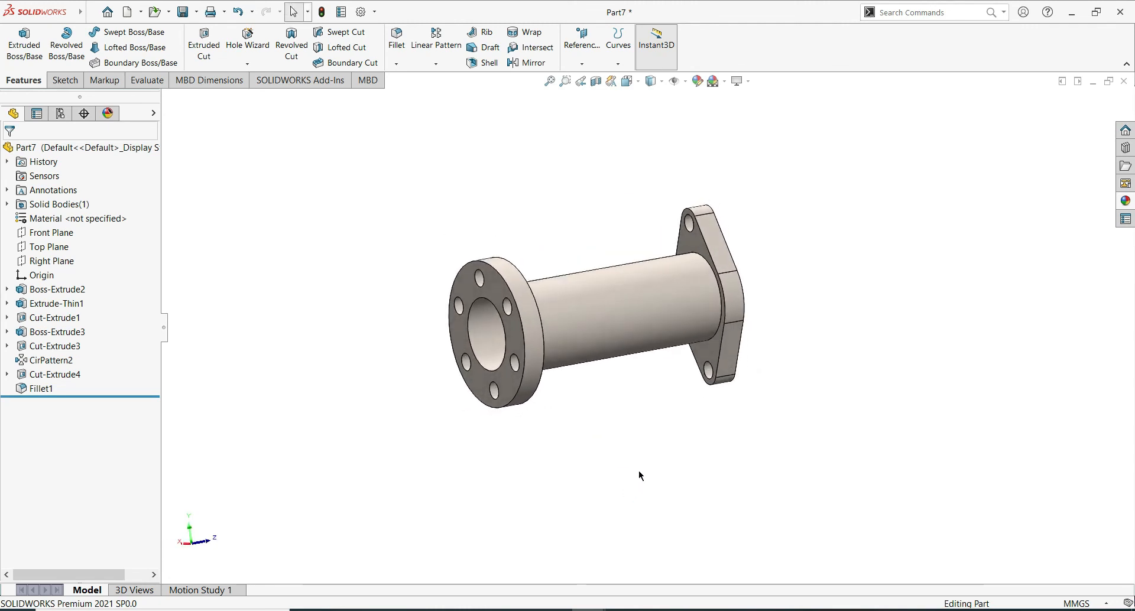